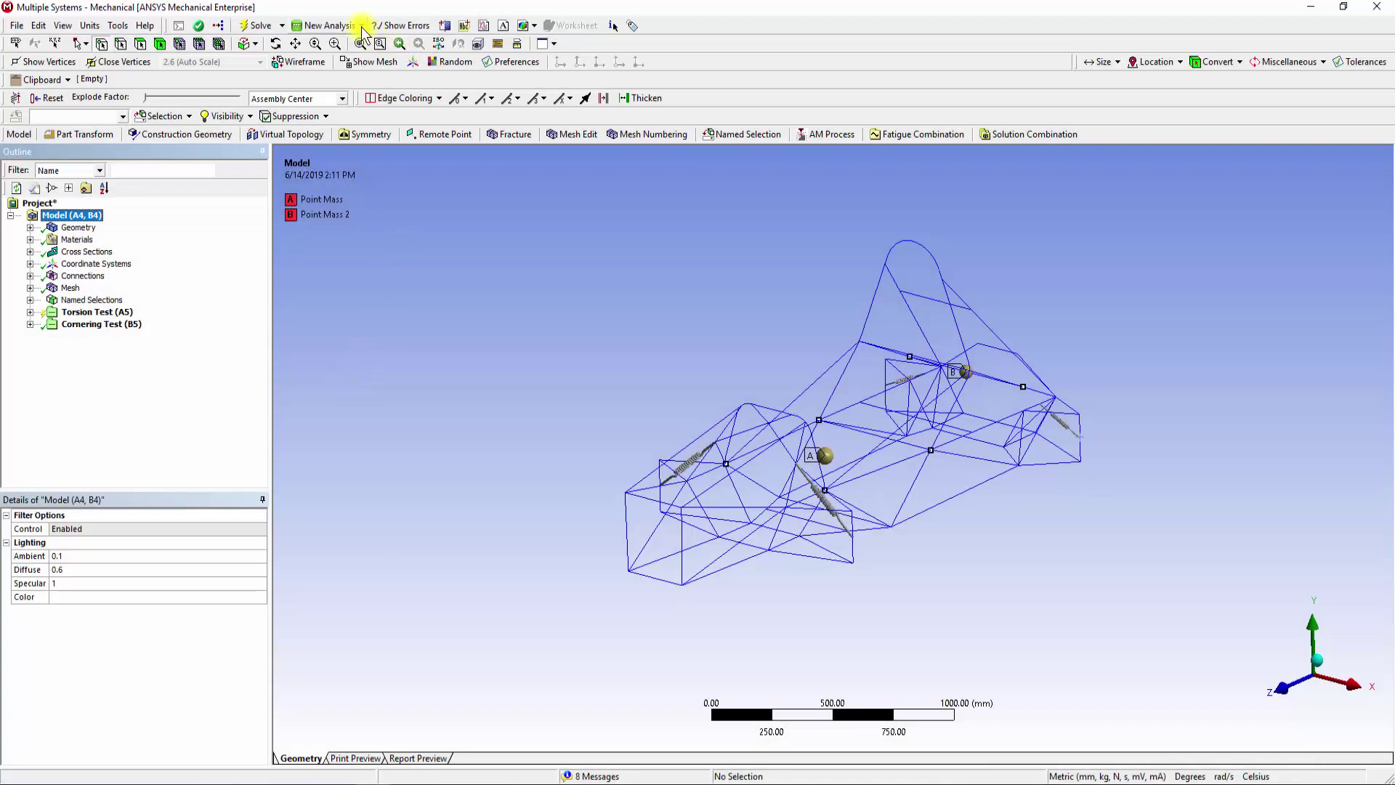
Add a new Static Structural analysis and collapse the Cornering and Torsion Test branches
{"action": "left_click", "coordinate": [361, 26]}
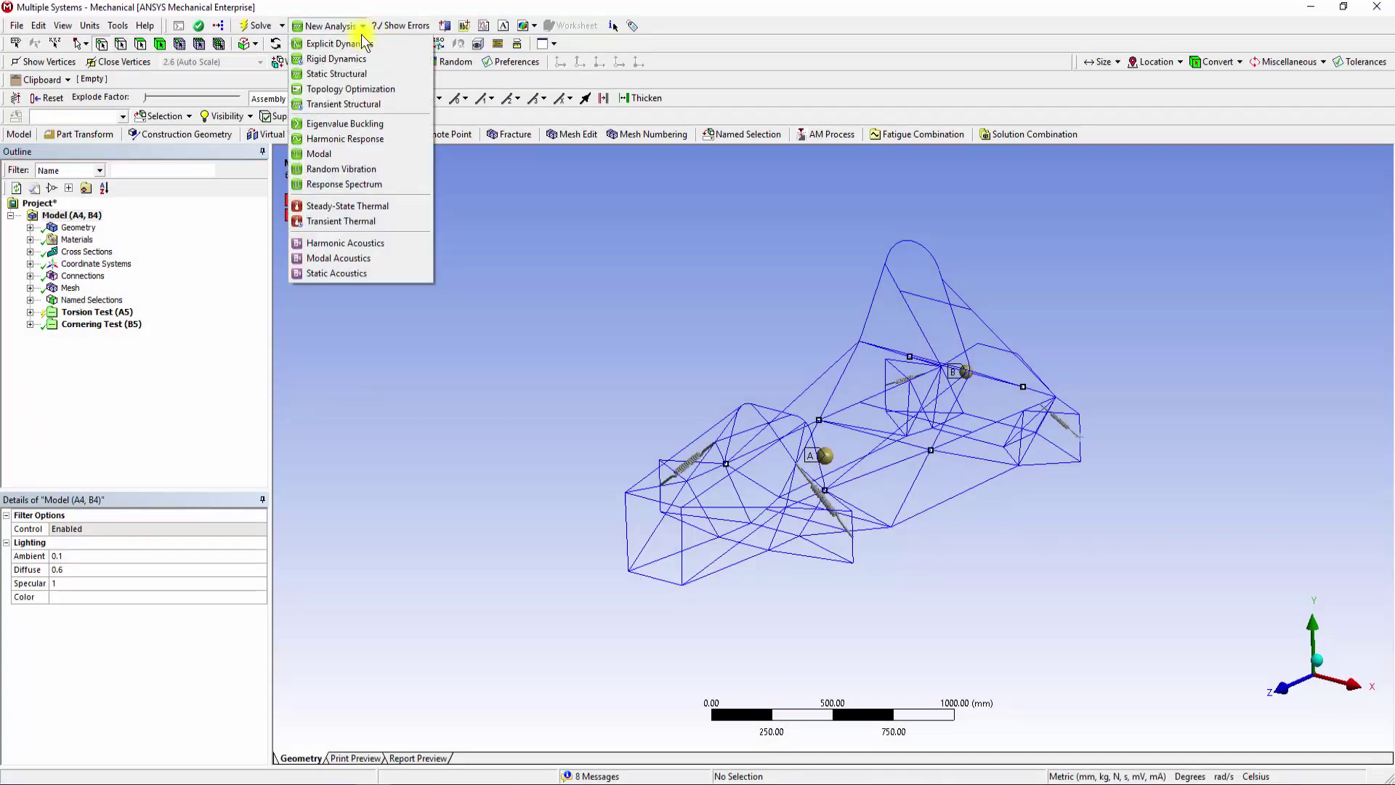
{"action": "left_click", "coordinate": [359, 73]}
{"action": "scroll", "coordinate": [236, 473], "scroll_direction": "down", "scroll_amount": 4}
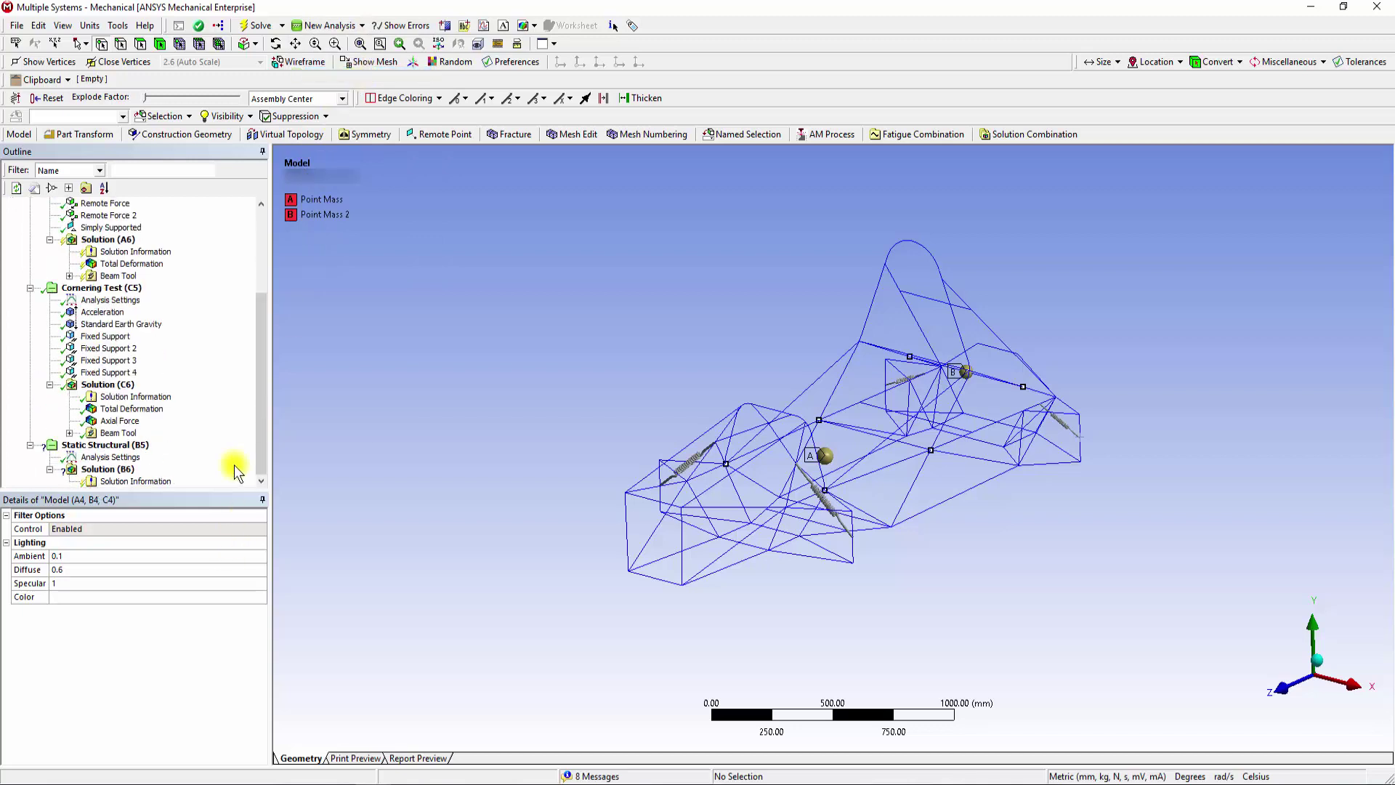
{"action": "left_click", "coordinate": [30, 288]}
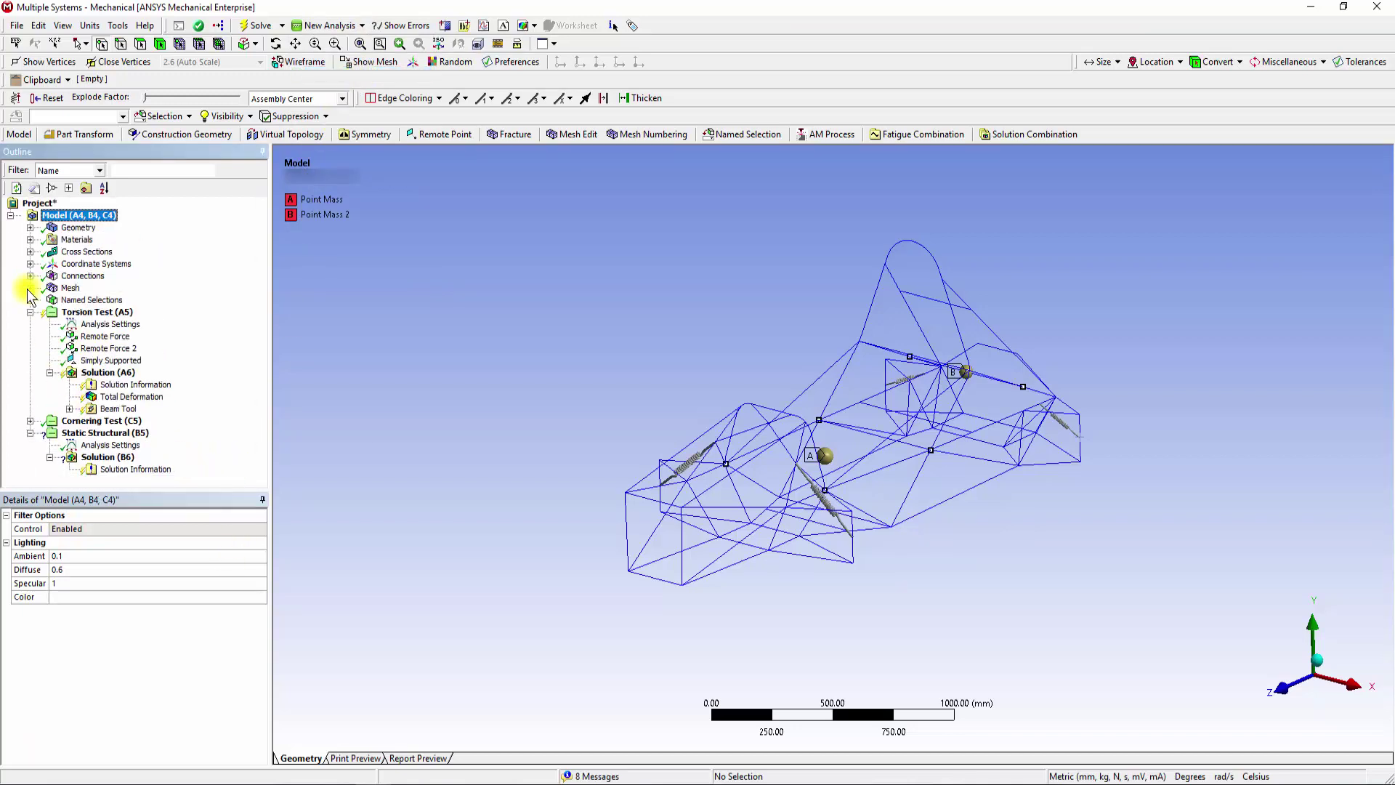
{"action": "left_click", "coordinate": [29, 312]}
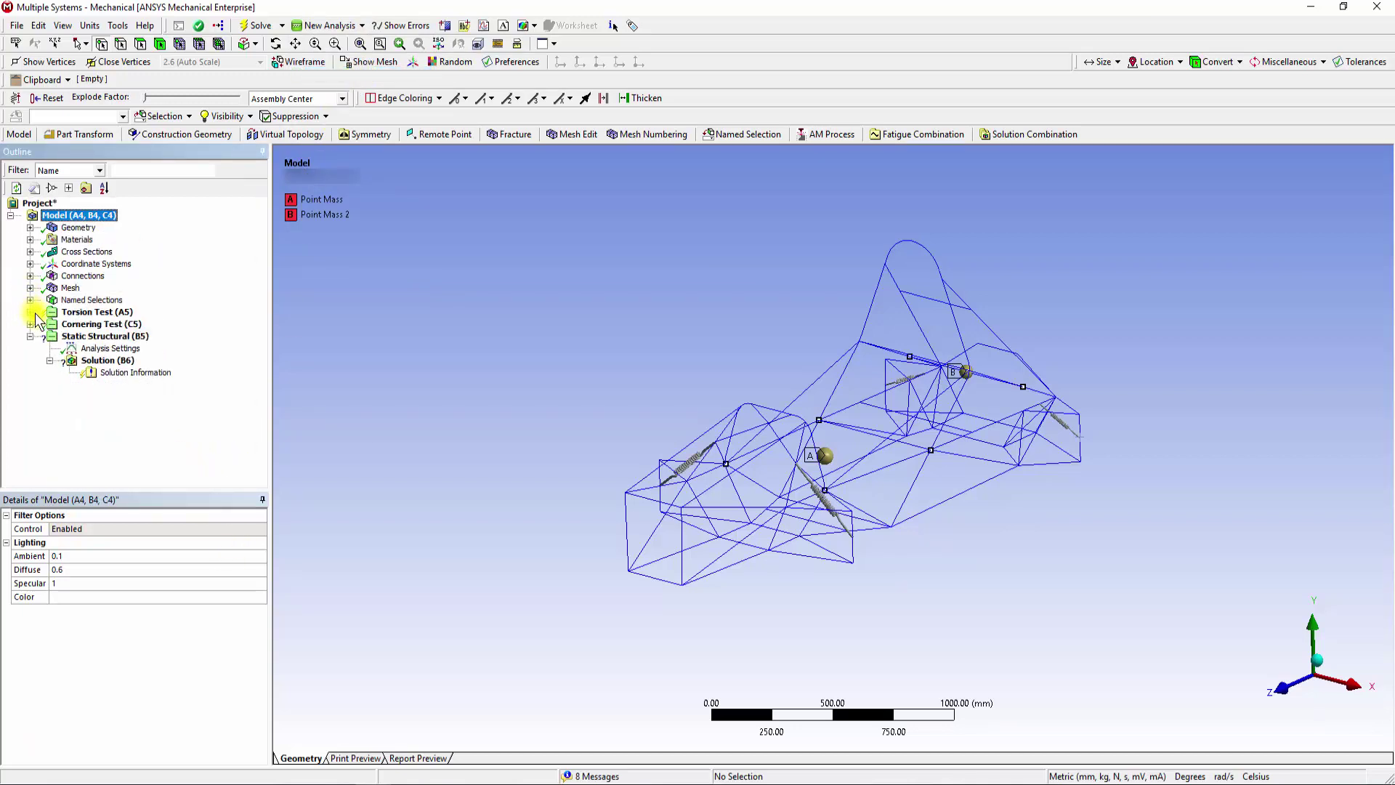
Rename the new analysis to 'Aero + Cornering Test'
{"action": "left_click", "coordinate": [100, 337]}
{"action": "right_click", "coordinate": [99, 337]}
{"action": "left_click", "coordinate": [126, 443]}
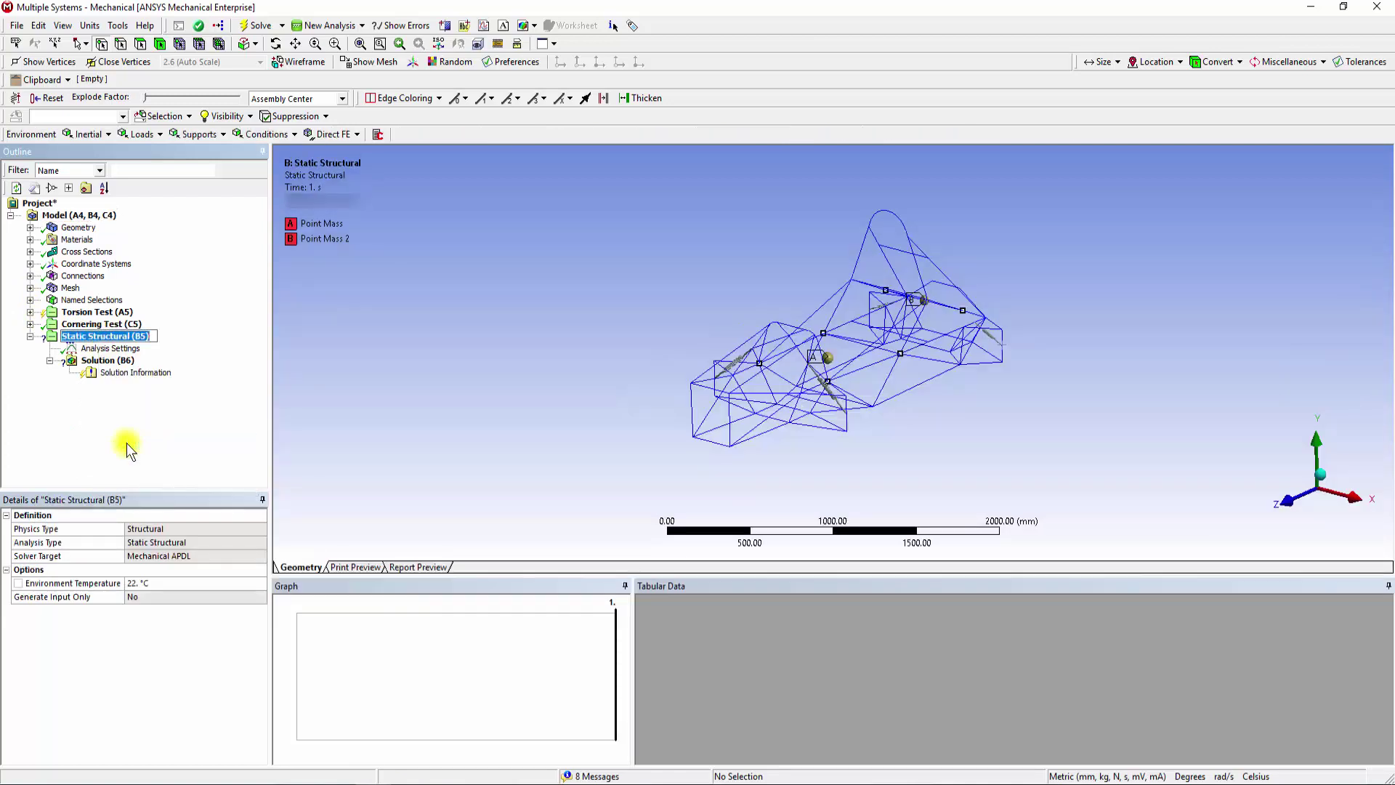
{"action": "type", "text": "Aero +"}
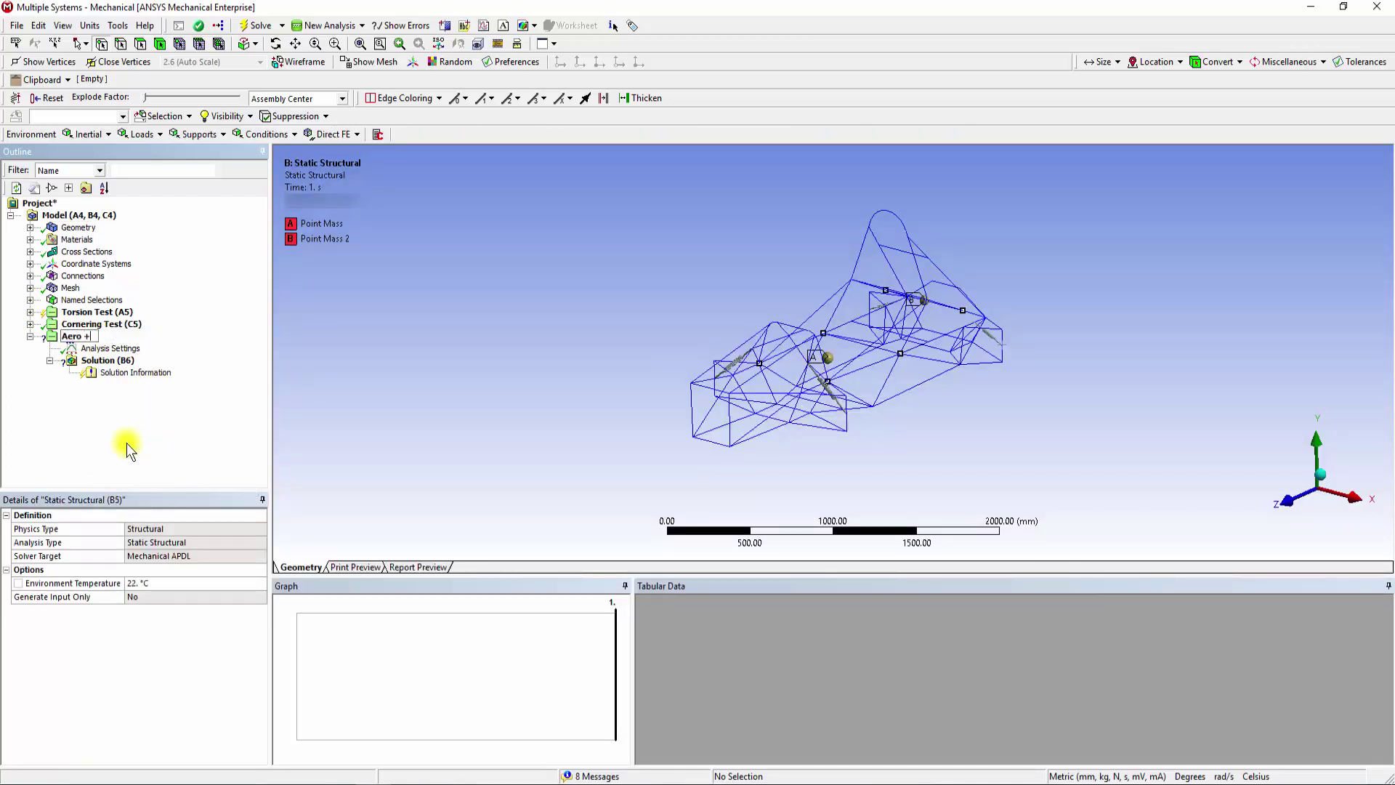
{"action": "type", "text": " Cornering Test"}
{"action": "key", "text": "Return"}
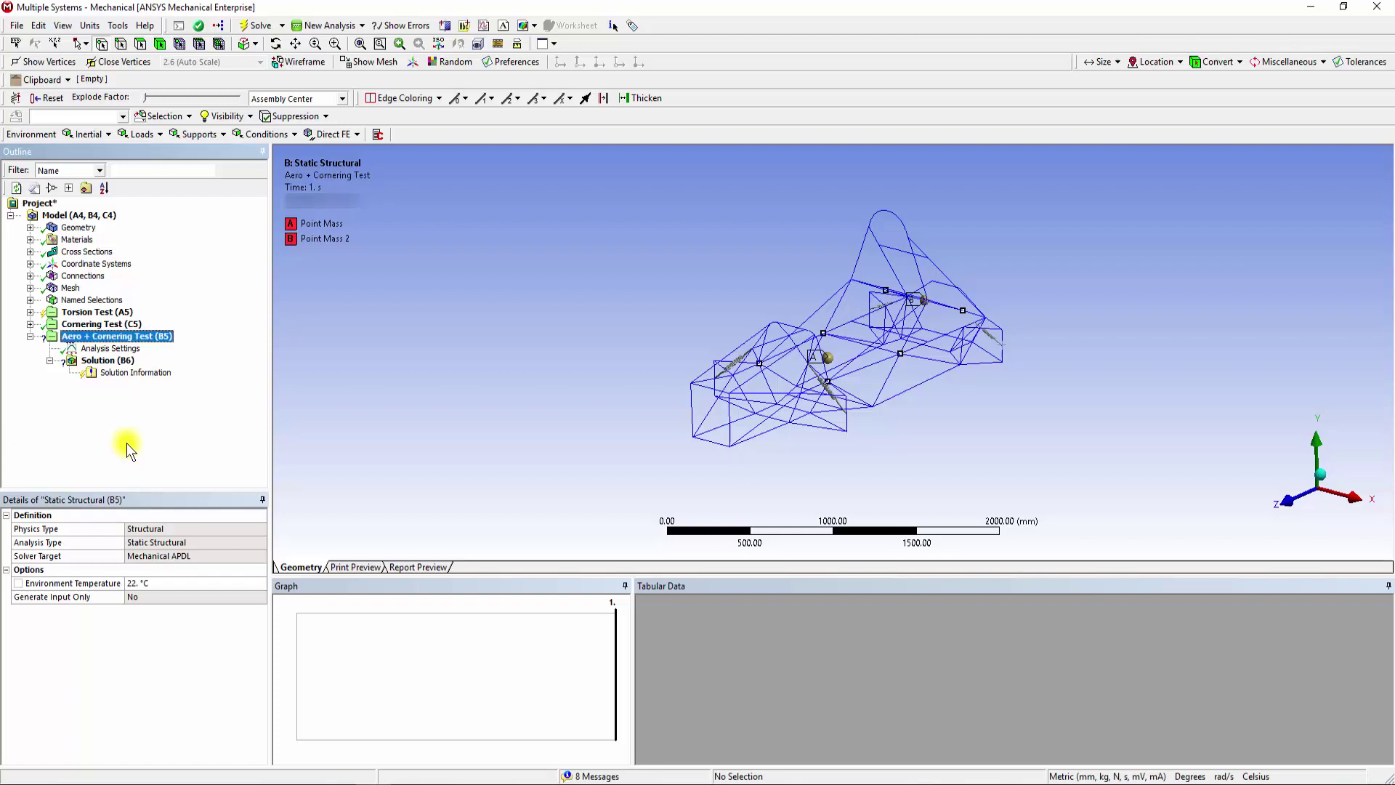
{"action": "middle_click_drag", "start_coordinate": [496, 436], "coordinate": [542, 432]}
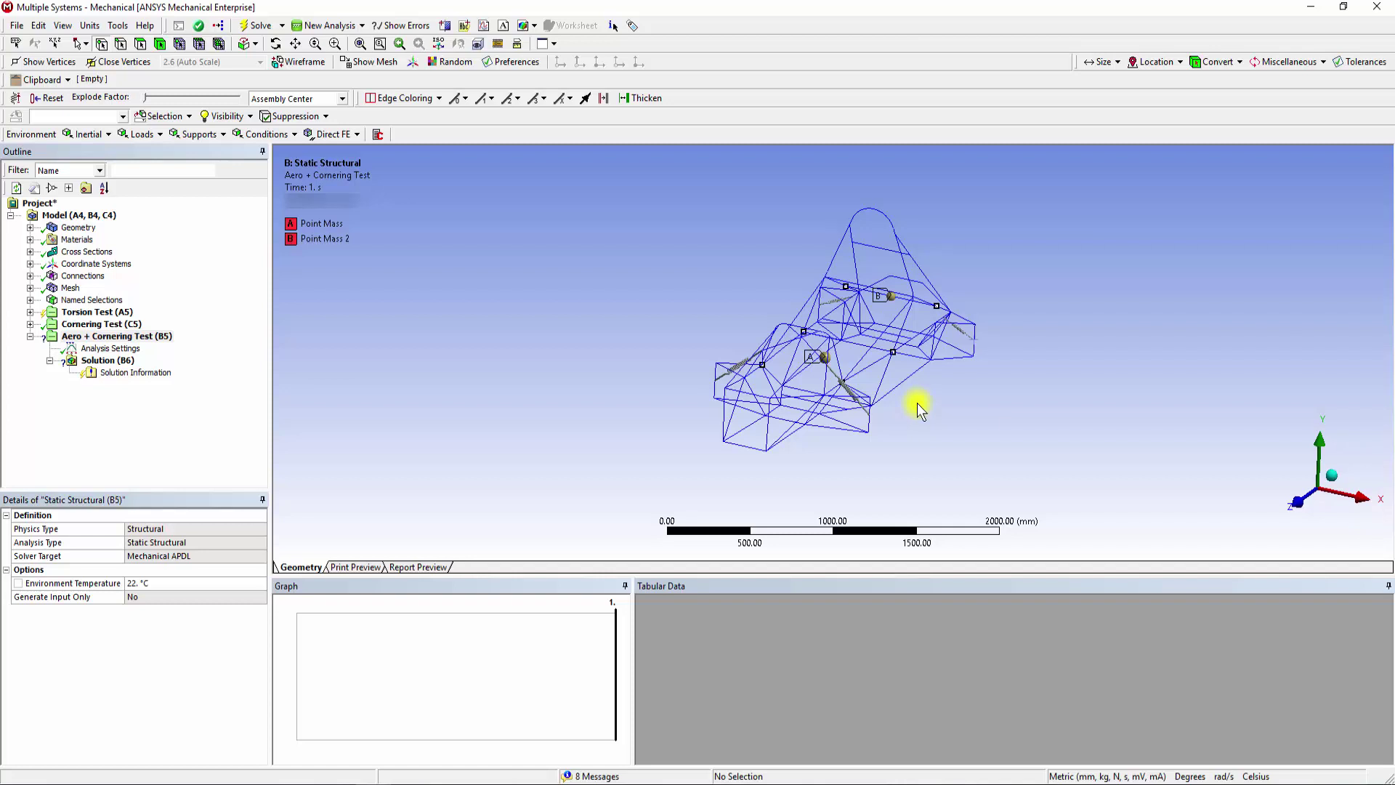
Add an Acceleration defined by components with X = 19600 mm/s²
{"action": "left_click", "coordinate": [116, 336]}
{"action": "right_click", "coordinate": [113, 338]}
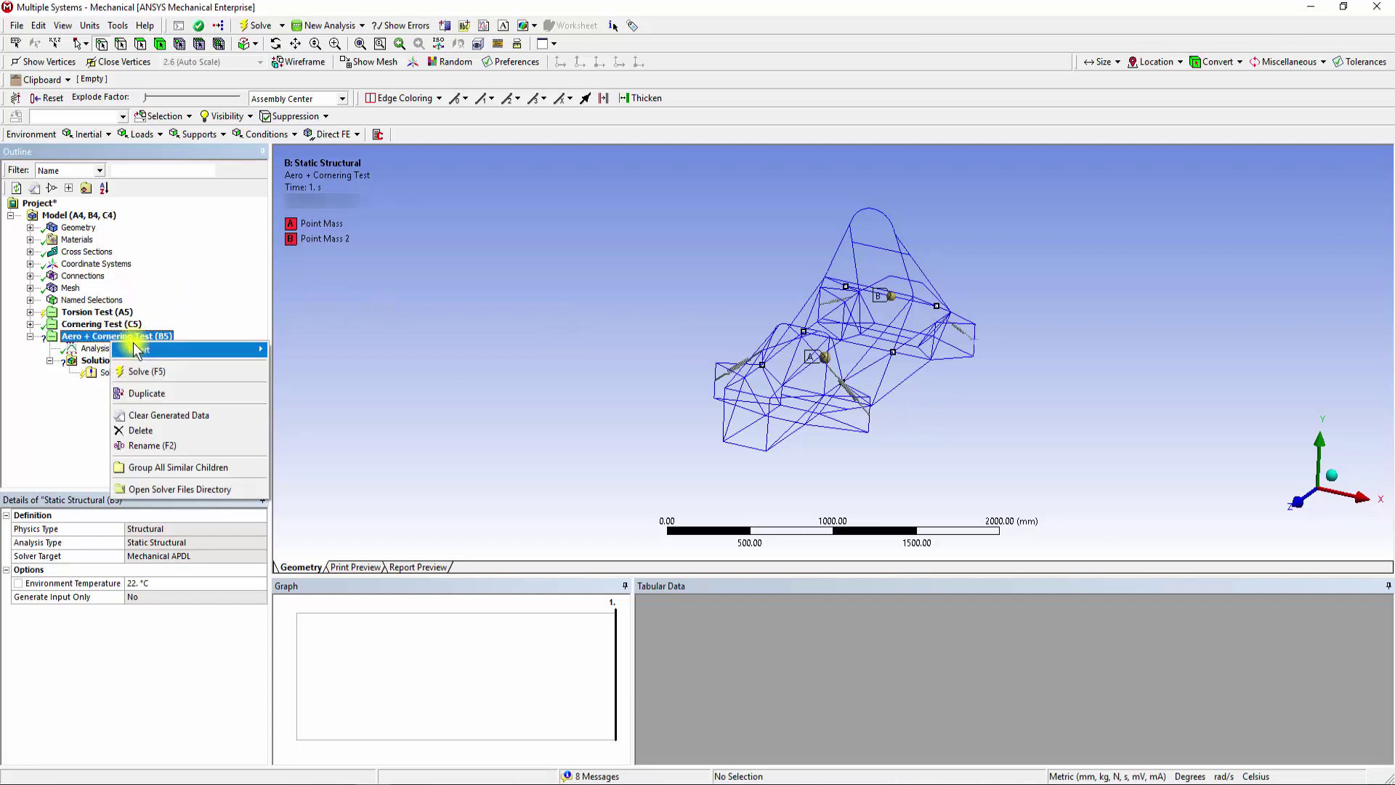
{"action": "mouse_move", "coordinate": [143, 345]}
{"action": "left_click", "coordinate": [320, 252]}
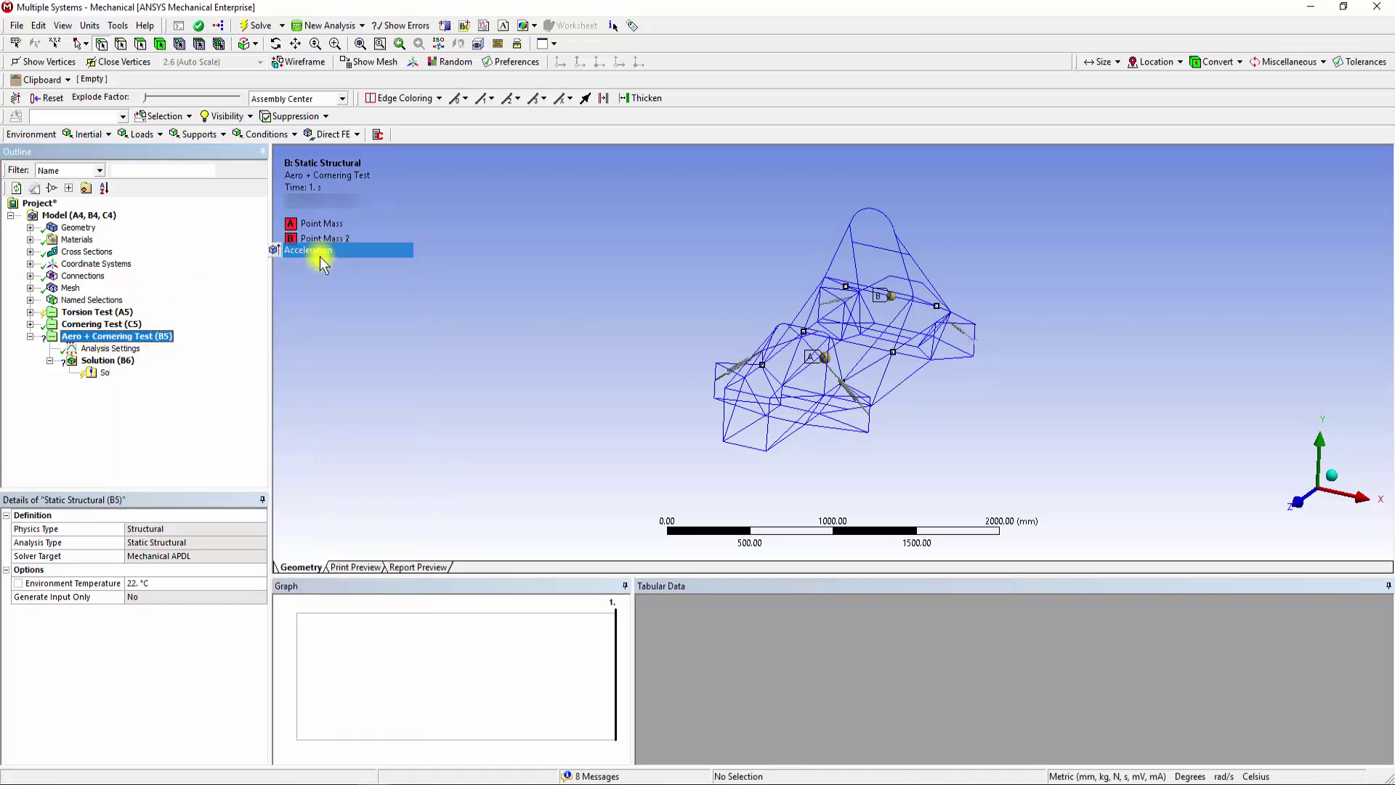
{"action": "left_click", "coordinate": [169, 569]}
{"action": "key", "text": "Return"}
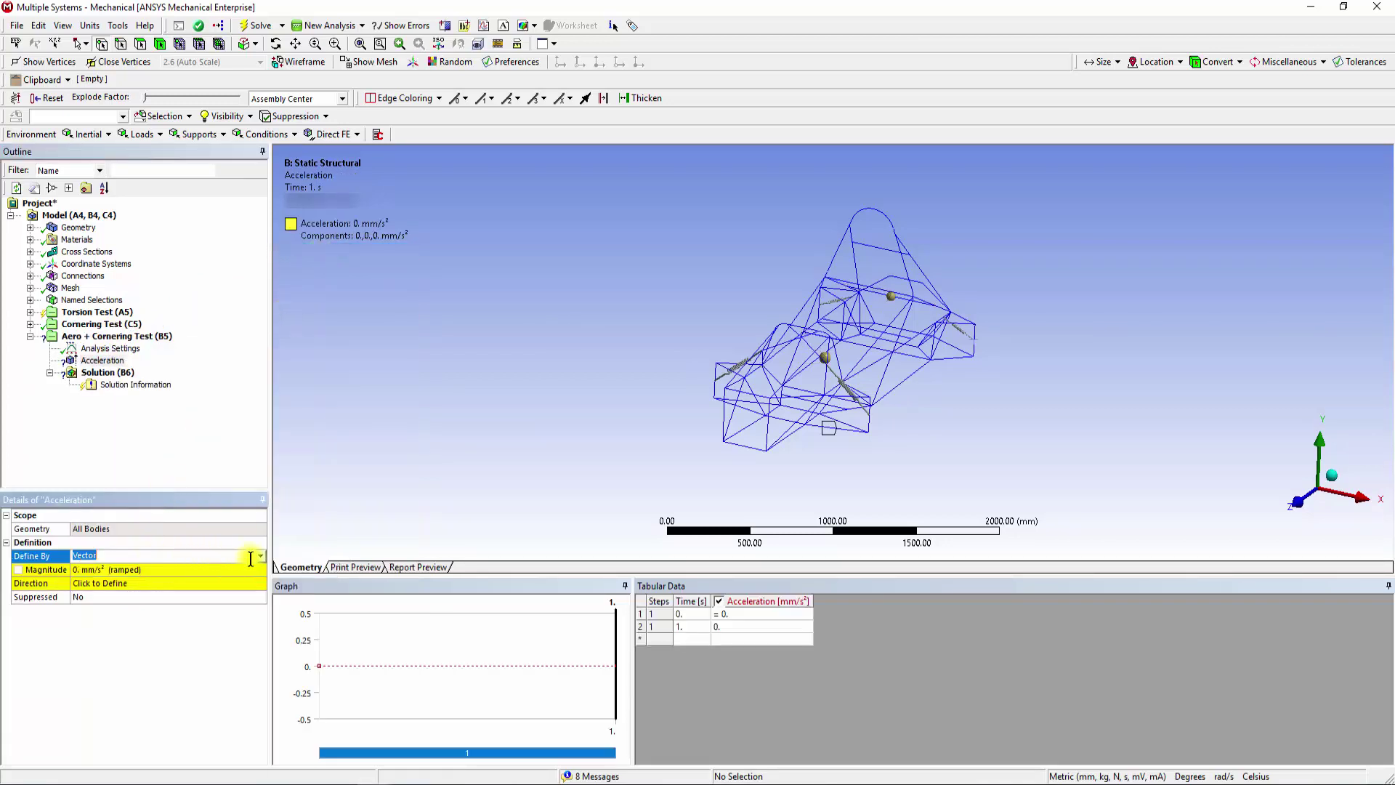
{"action": "left_click", "coordinate": [262, 556]}
{"action": "left_click", "coordinate": [240, 569]}
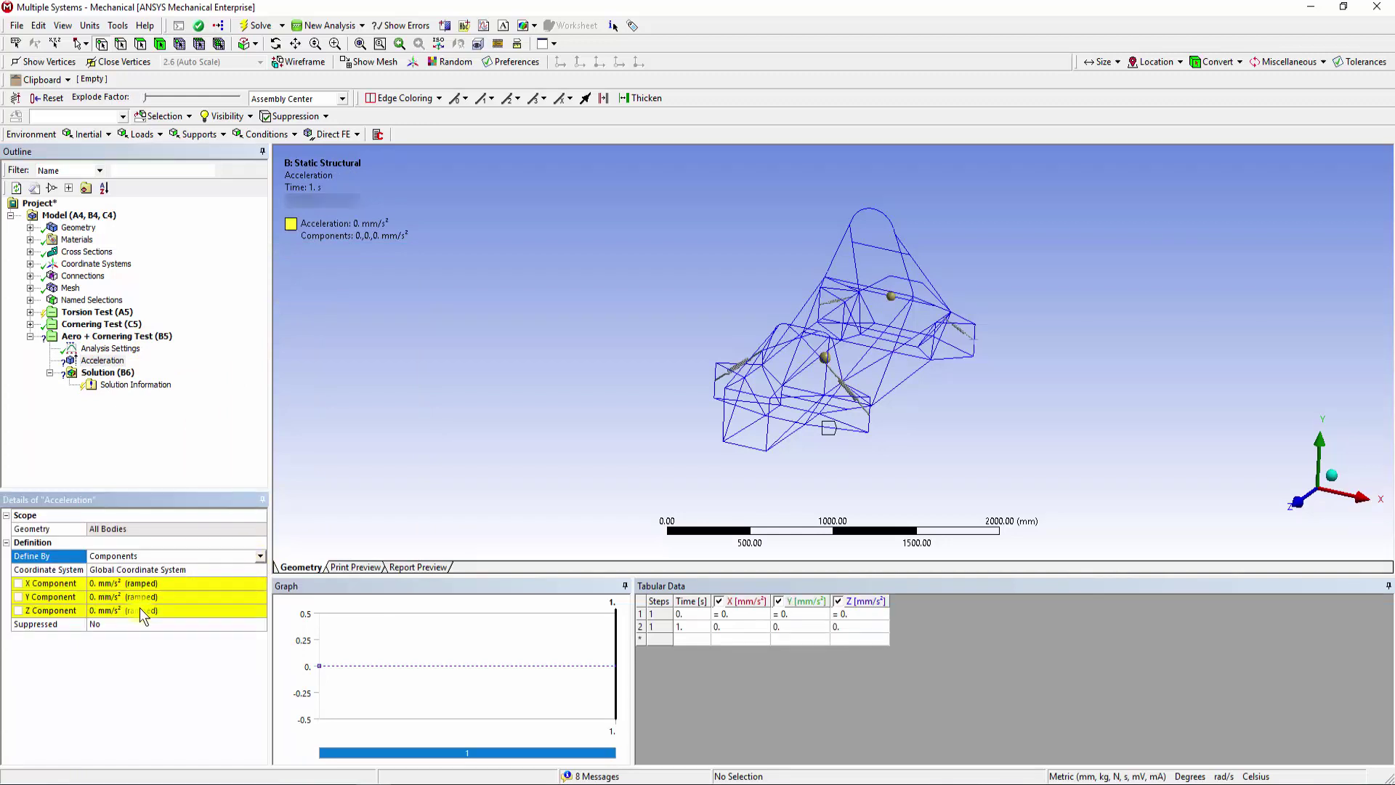
{"action": "left_click", "coordinate": [107, 584]}
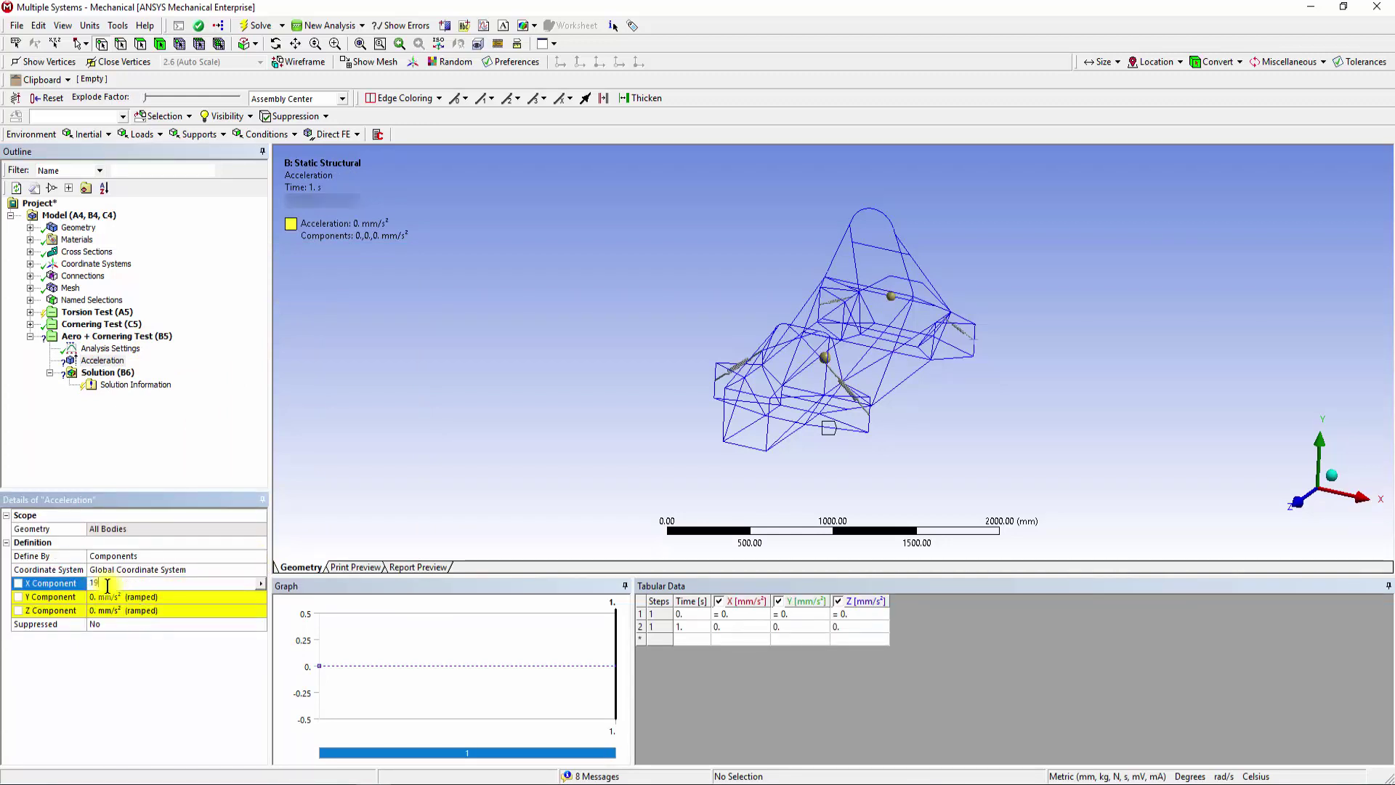
{"action": "type", "text": "19600"}
{"action": "key", "text": "Return"}
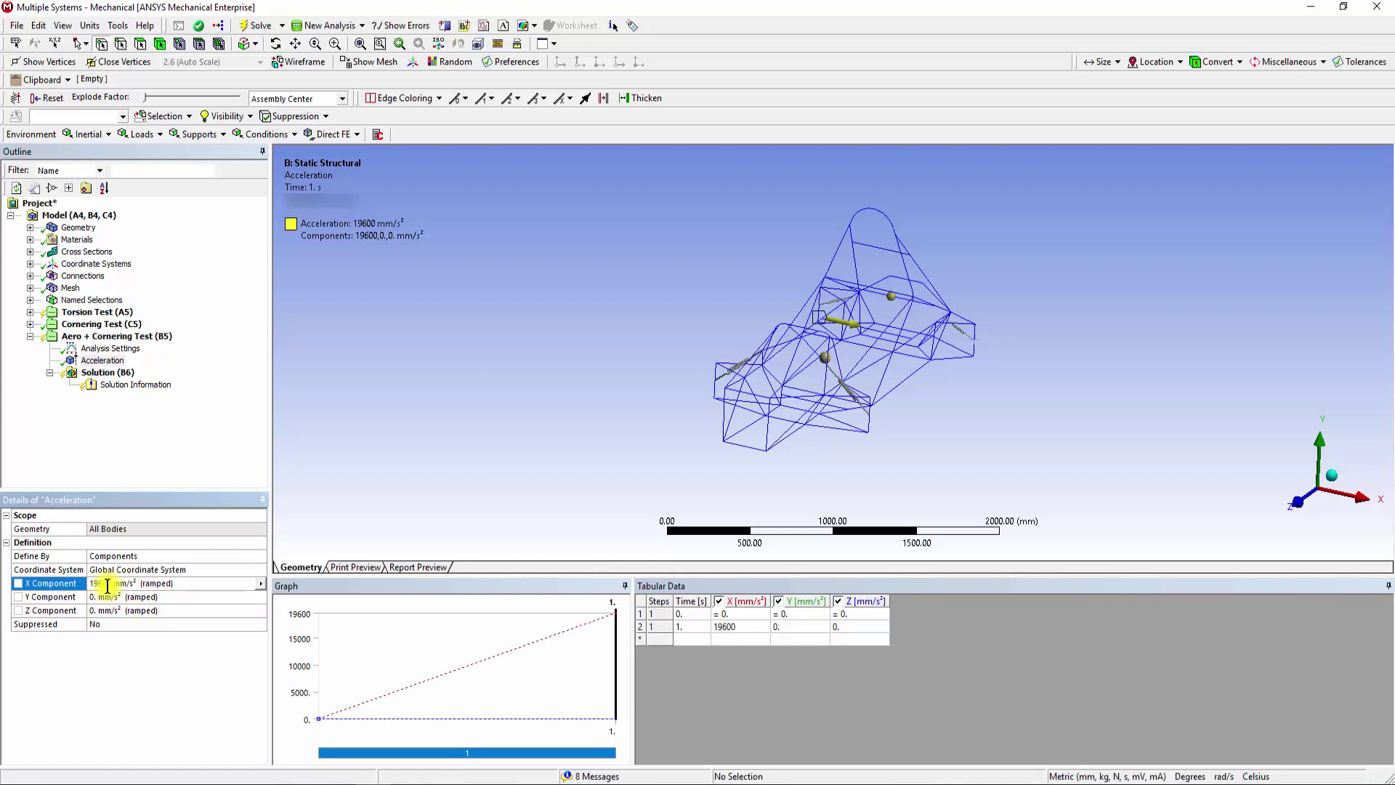
Add Standard Earth Gravity acting in the -Y direction
{"action": "left_click", "coordinate": [147, 338]}
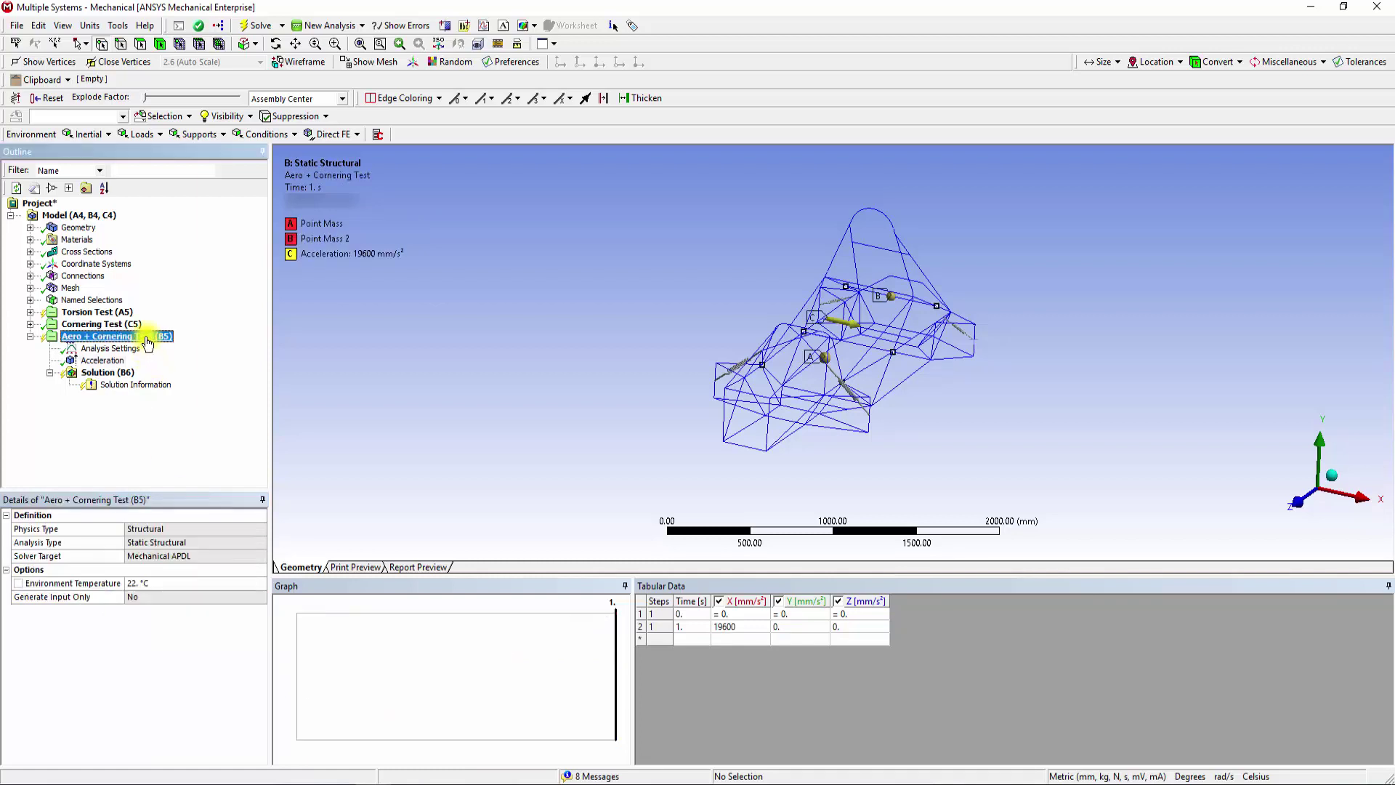
{"action": "right_click", "coordinate": [148, 342]}
{"action": "mouse_move", "coordinate": [175, 346]}
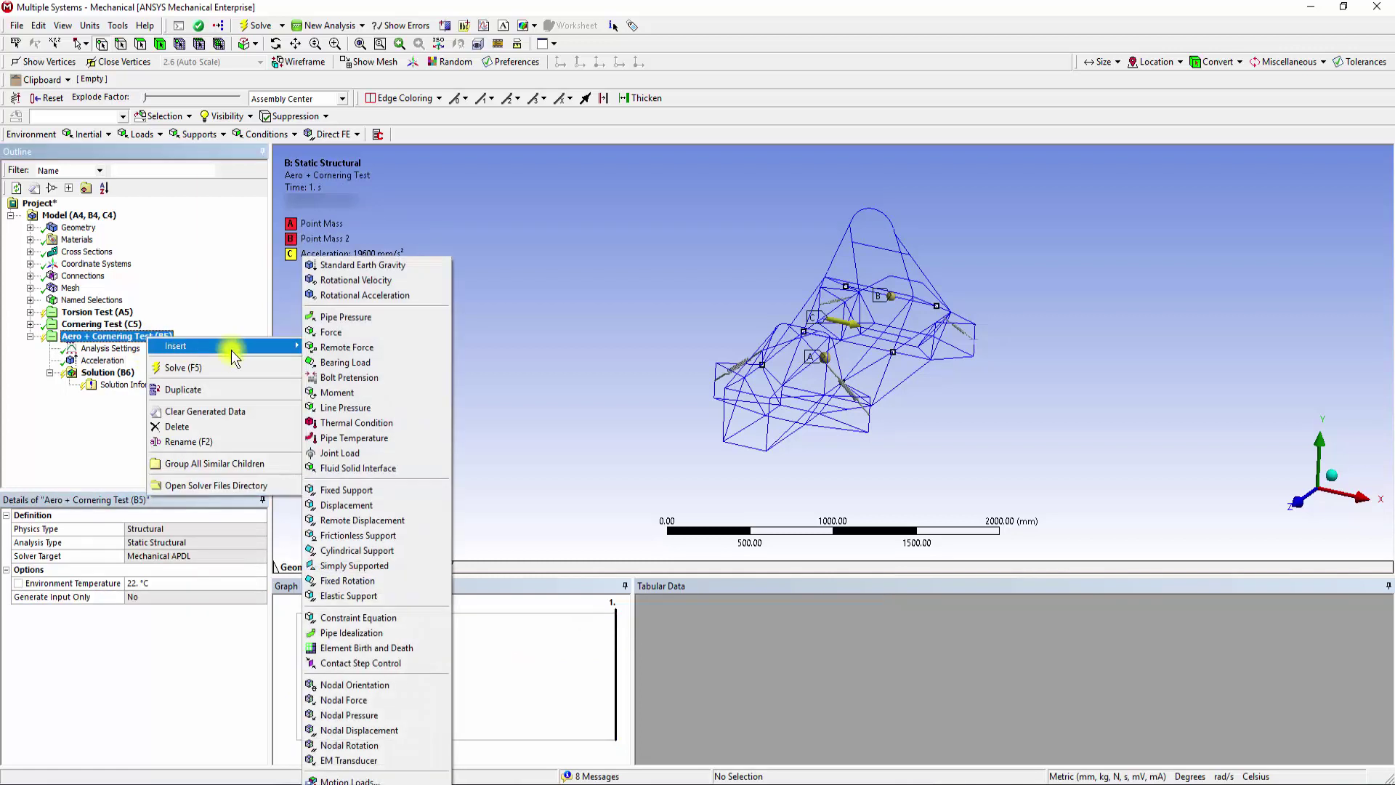
{"action": "left_click", "coordinate": [339, 268]}
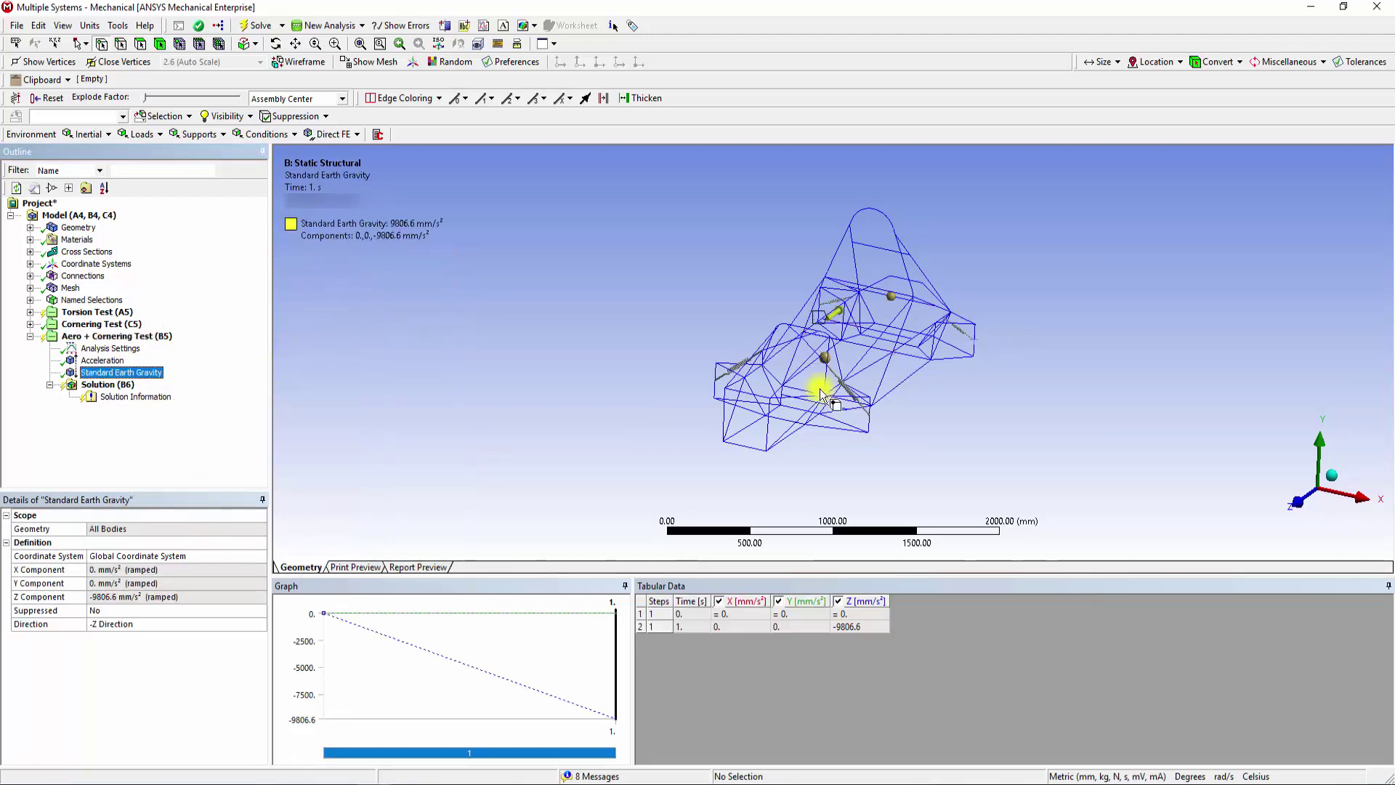
{"action": "middle_click_drag", "start_coordinate": [819, 383], "coordinate": [778, 374]}
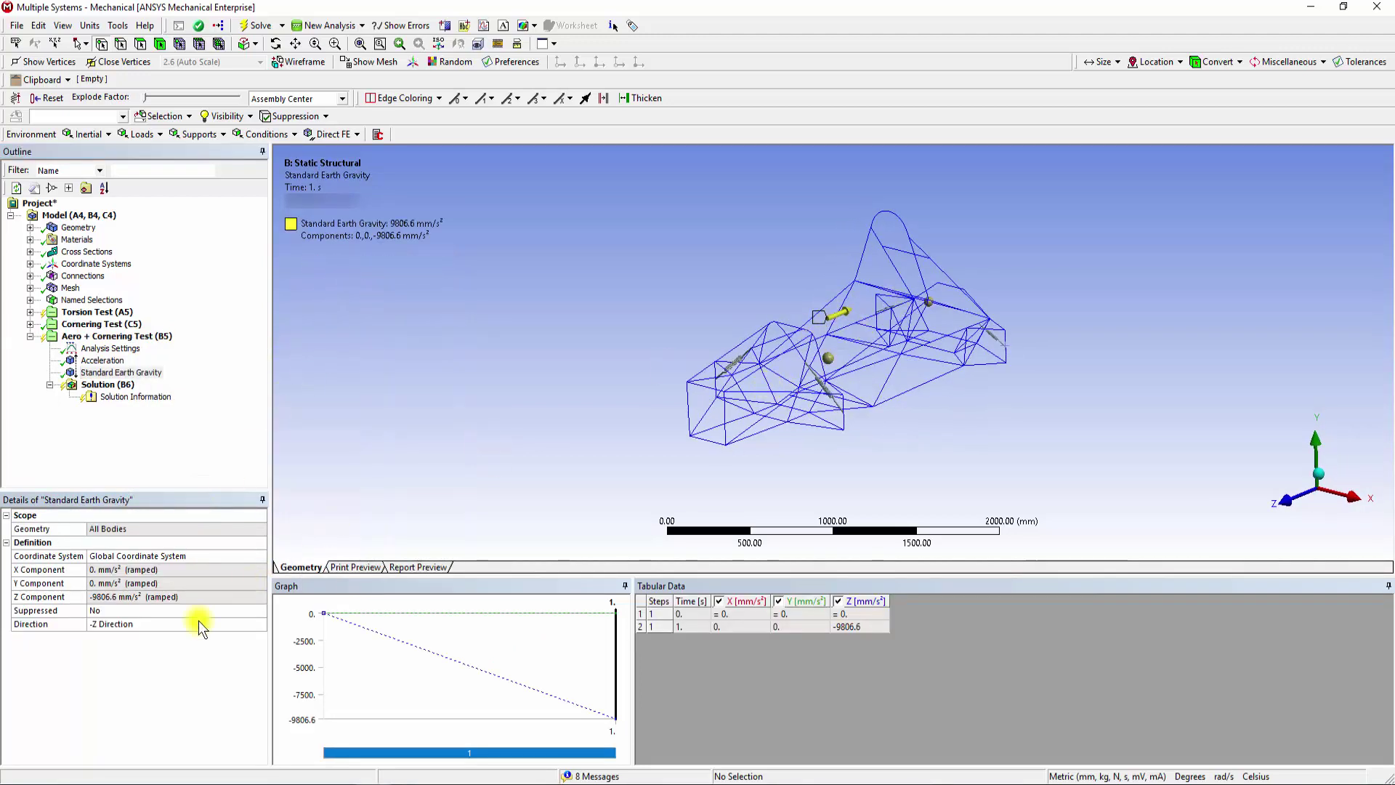
{"action": "left_click", "coordinate": [194, 623]}
{"action": "left_click", "coordinate": [265, 625]}
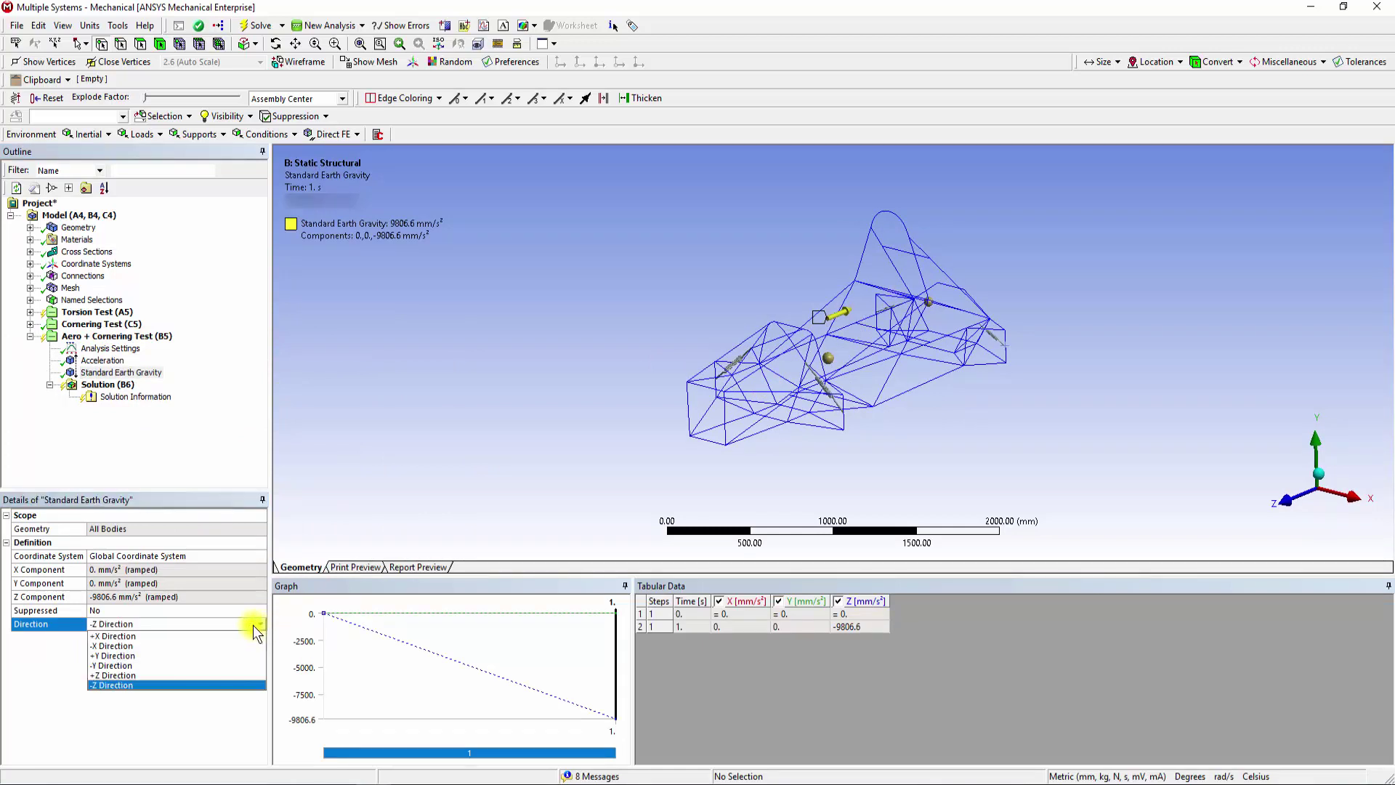
{"action": "left_click", "coordinate": [212, 664]}
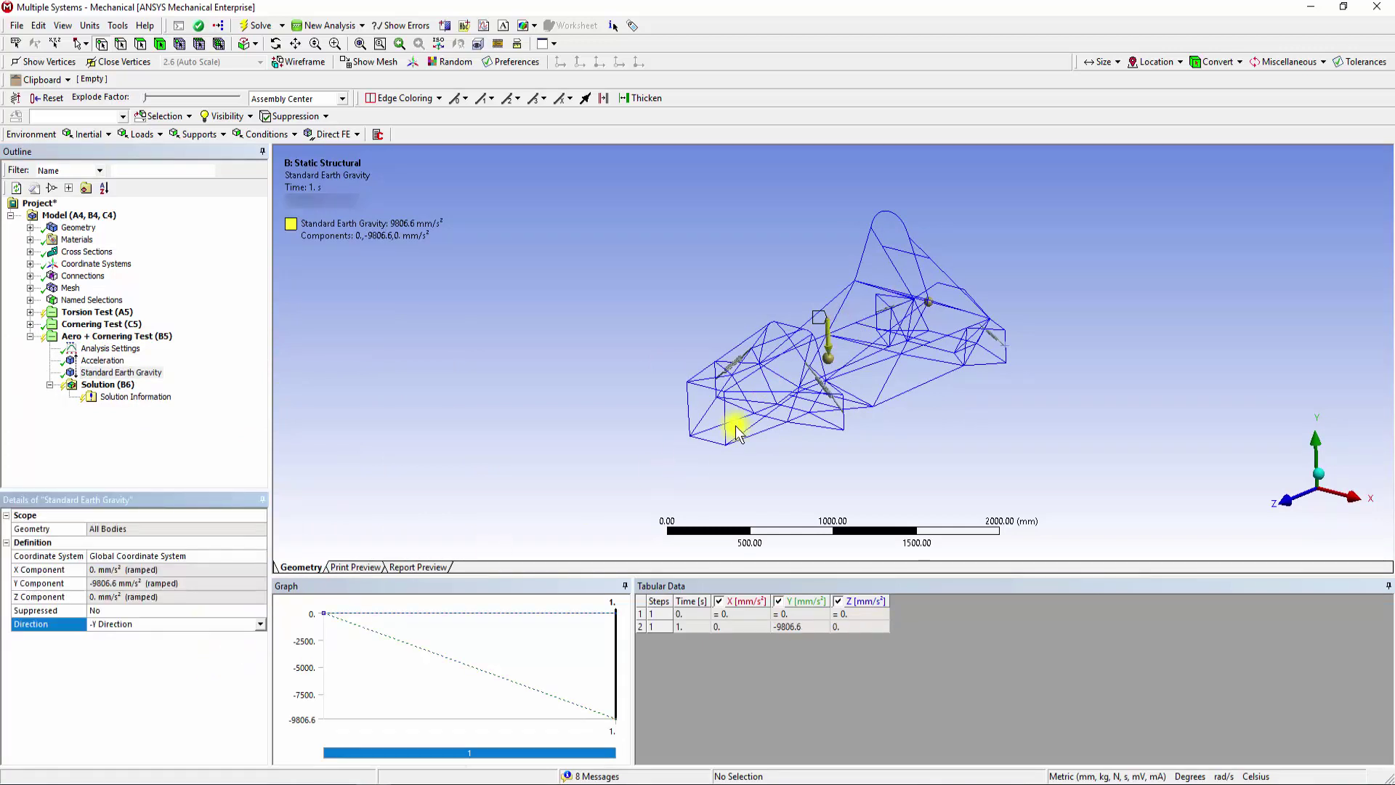
{"action": "middle_click_drag", "start_coordinate": [737, 420], "coordinate": [713, 436]}
Copy the four fixed supports from Cornering Test into Aero + Cornering Test
{"action": "scroll", "coordinate": [713, 436], "scroll_direction": "up", "scroll_amount": 2}
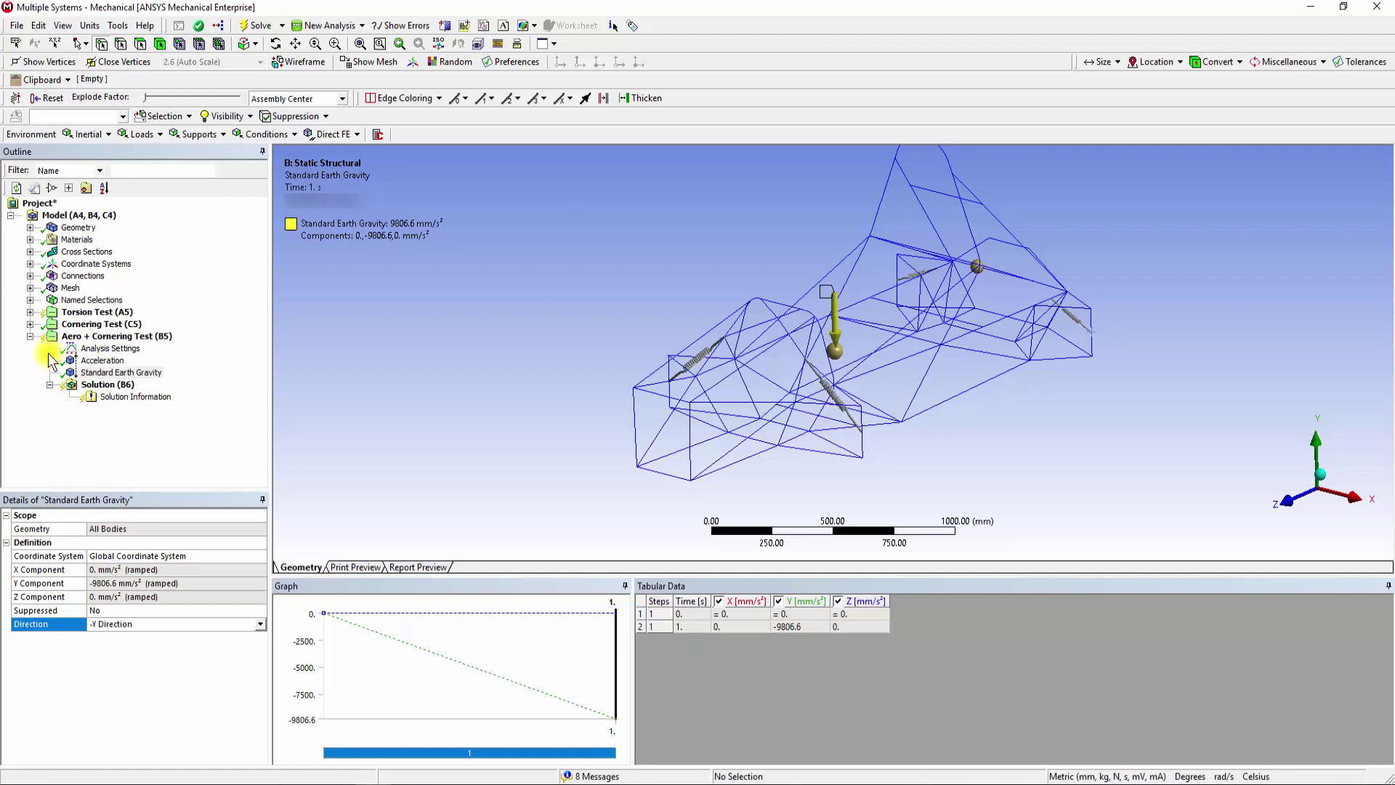
{"action": "left_click", "coordinate": [30, 325]}
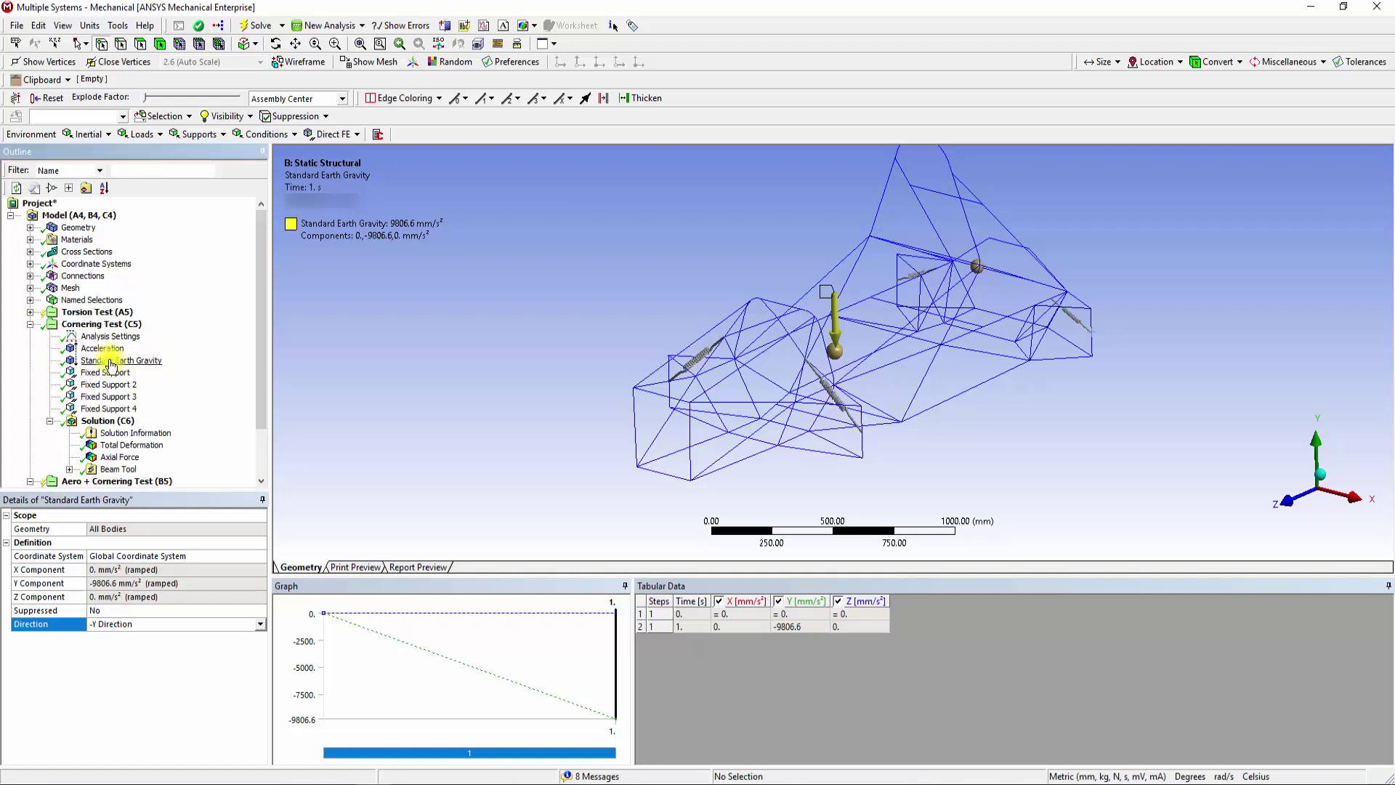
{"action": "left_click", "coordinate": [105, 372]}
{"action": "left_click", "coordinate": [118, 408], "text": "shift"}
{"action": "scroll", "coordinate": [218, 399], "scroll_direction": "down", "scroll_amount": 2}
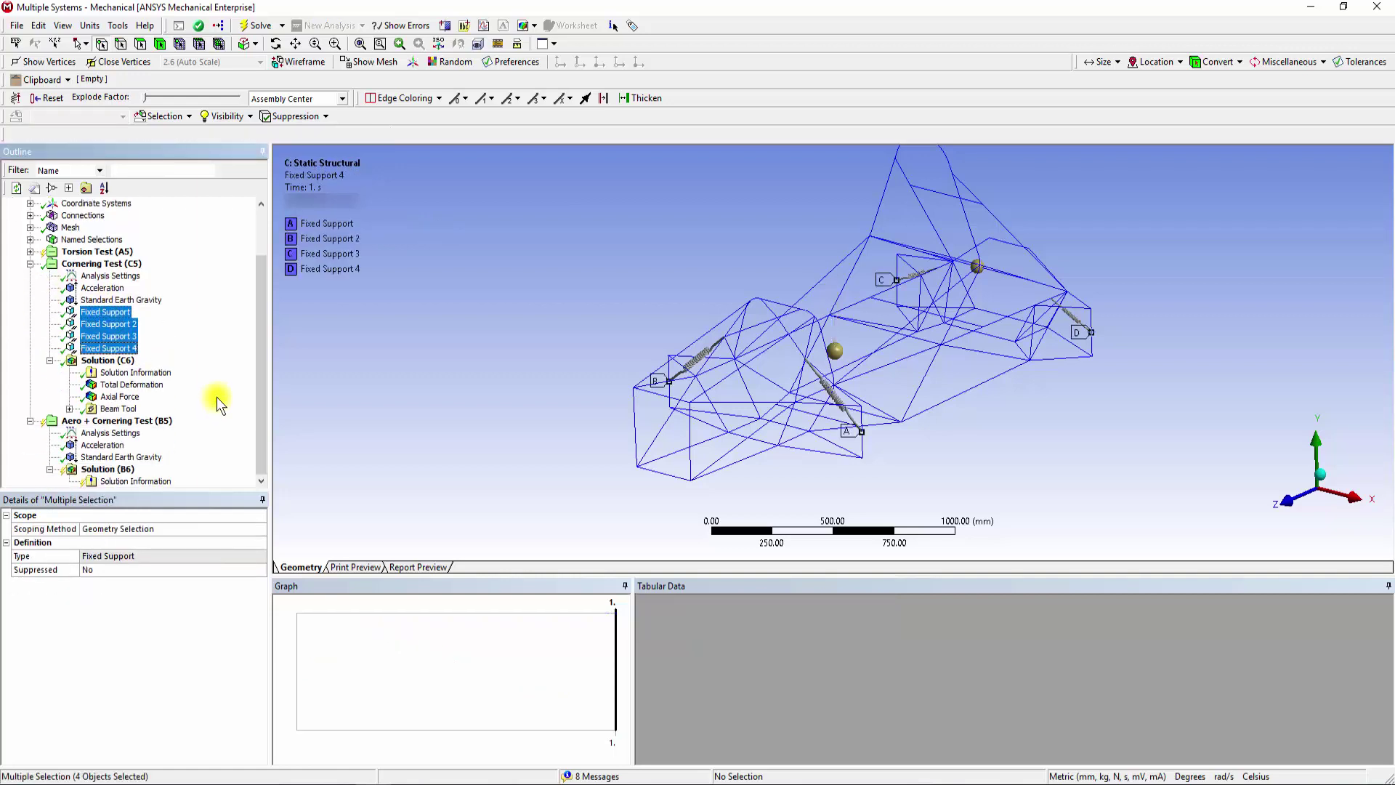
{"action": "left_click_drag", "start_coordinate": [127, 351], "coordinate": [113, 421]}
{"action": "scroll", "coordinate": [46, 309], "scroll_direction": "up", "scroll_amount": 3}
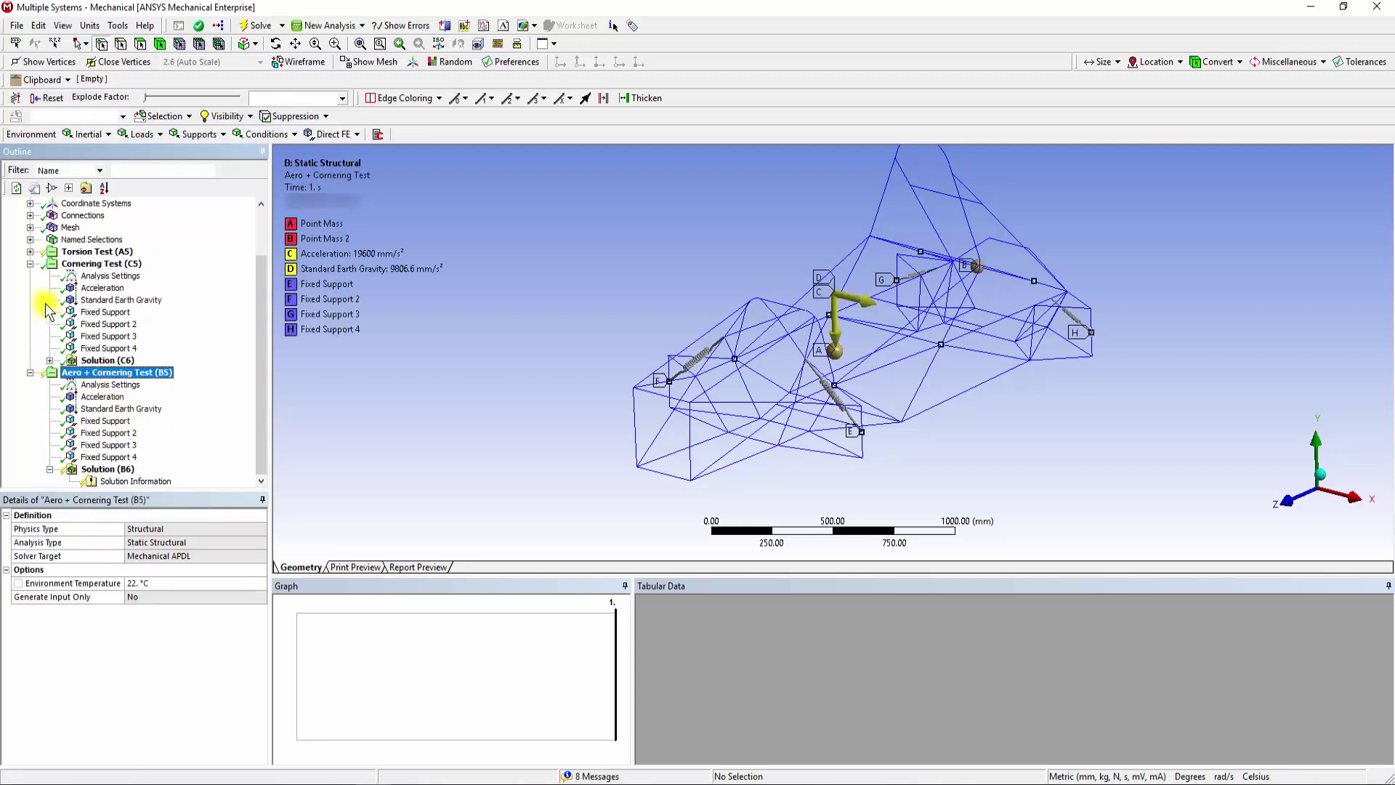
{"action": "left_click", "coordinate": [31, 324]}
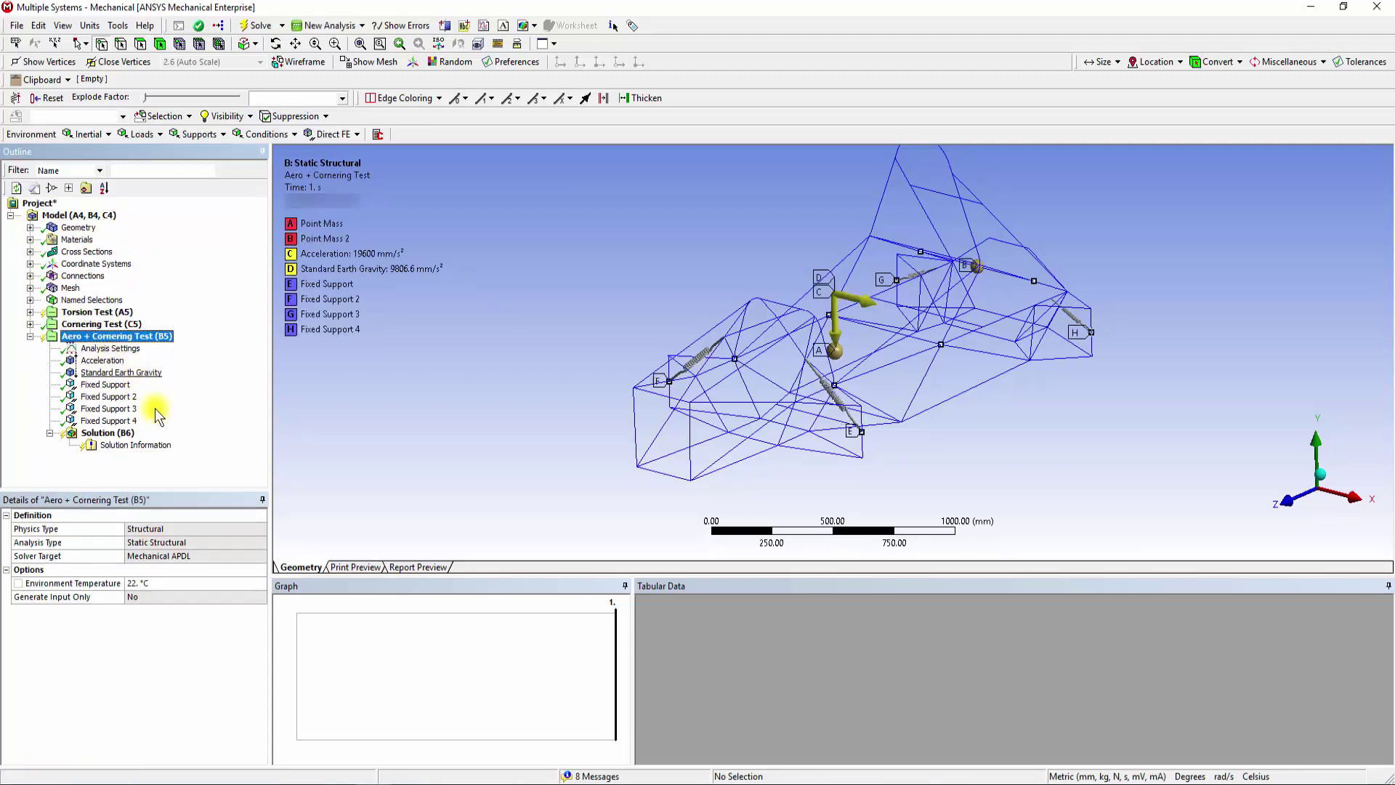
{"action": "middle_click_drag", "start_coordinate": [734, 420], "coordinate": [730, 442], "text": "ctrl"}
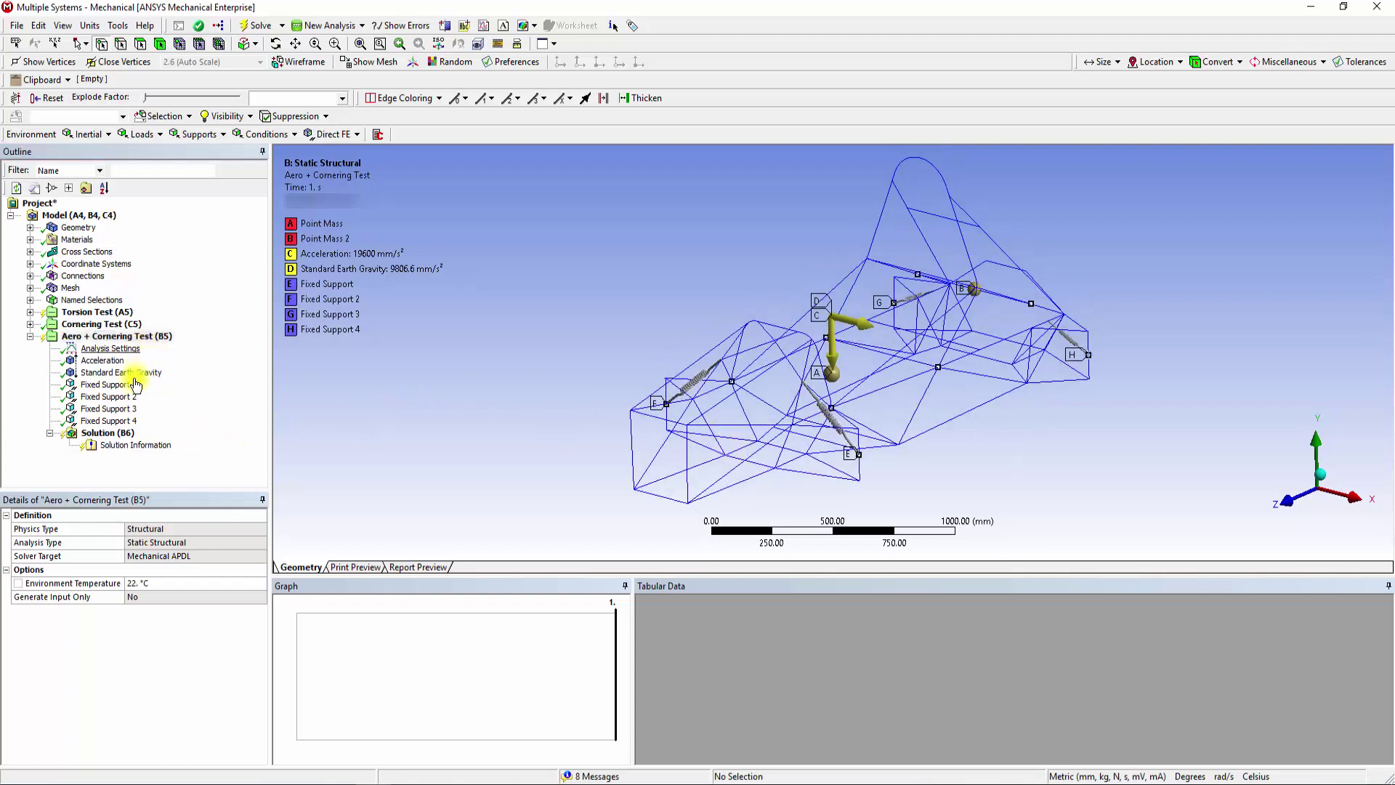
Insert Total Deformation and Beam Tool results under Solution (B6), then solve
{"action": "right_click", "coordinate": [124, 438]}
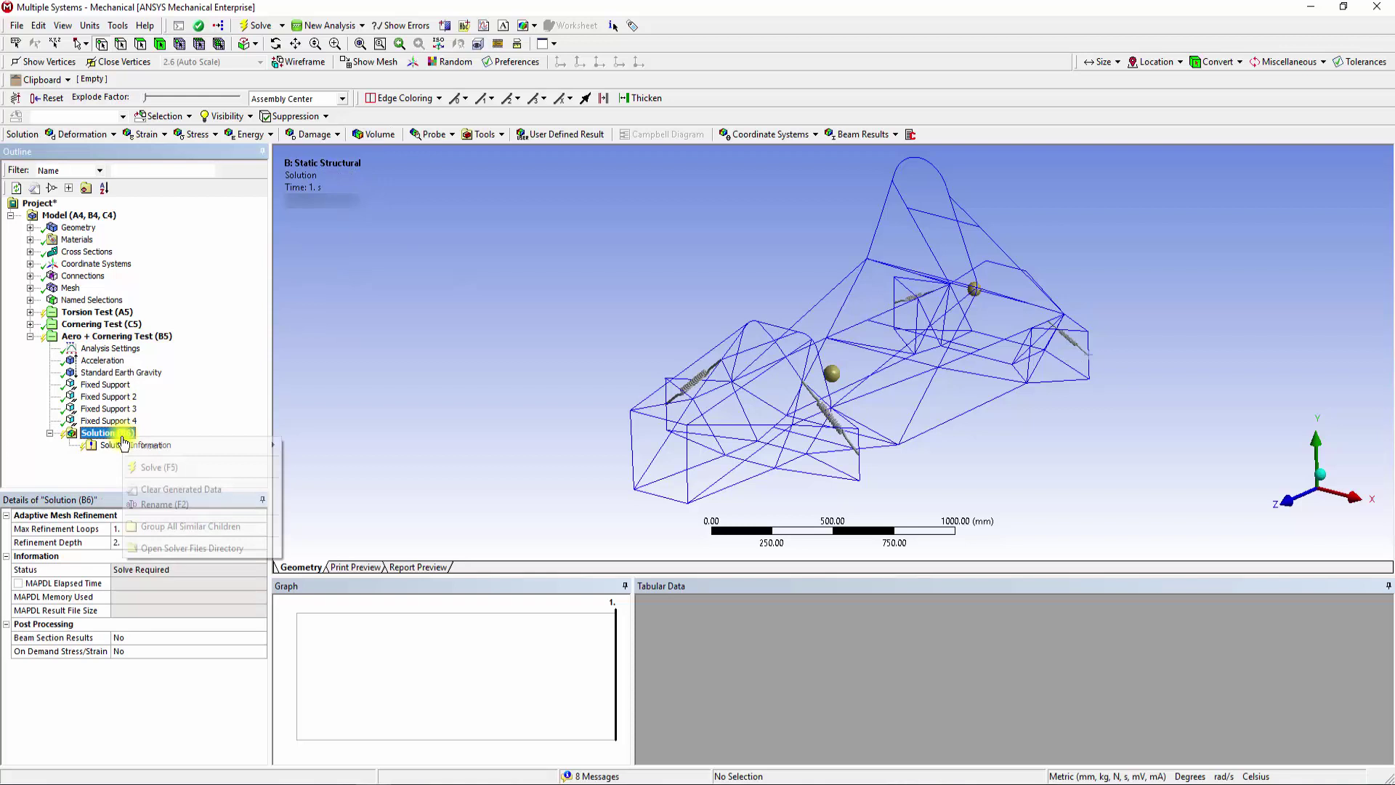
{"action": "mouse_move", "coordinate": [196, 446]}
{"action": "mouse_move", "coordinate": [364, 445]}
{"action": "left_click", "coordinate": [427, 446]}
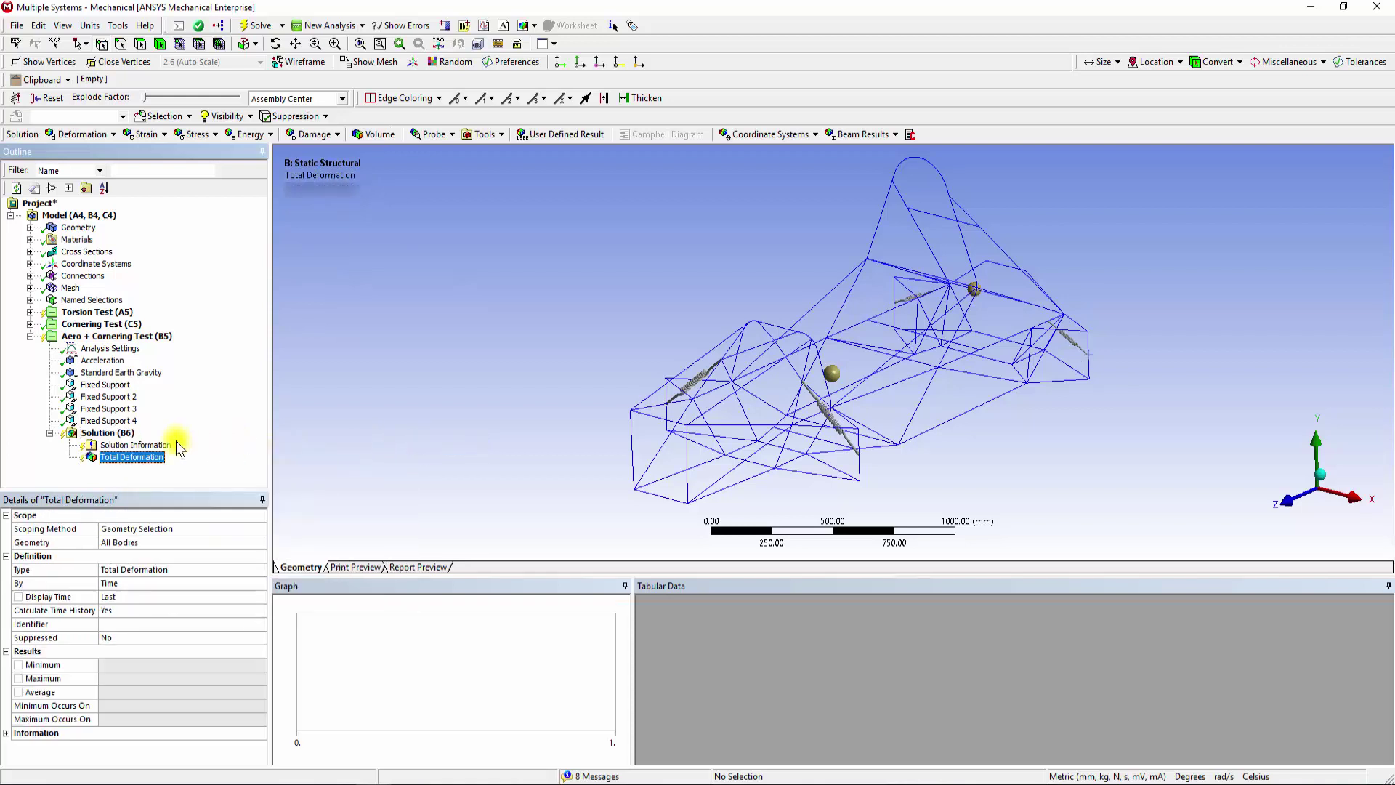
{"action": "right_click", "coordinate": [125, 436]}
{"action": "mouse_move", "coordinate": [164, 451]}
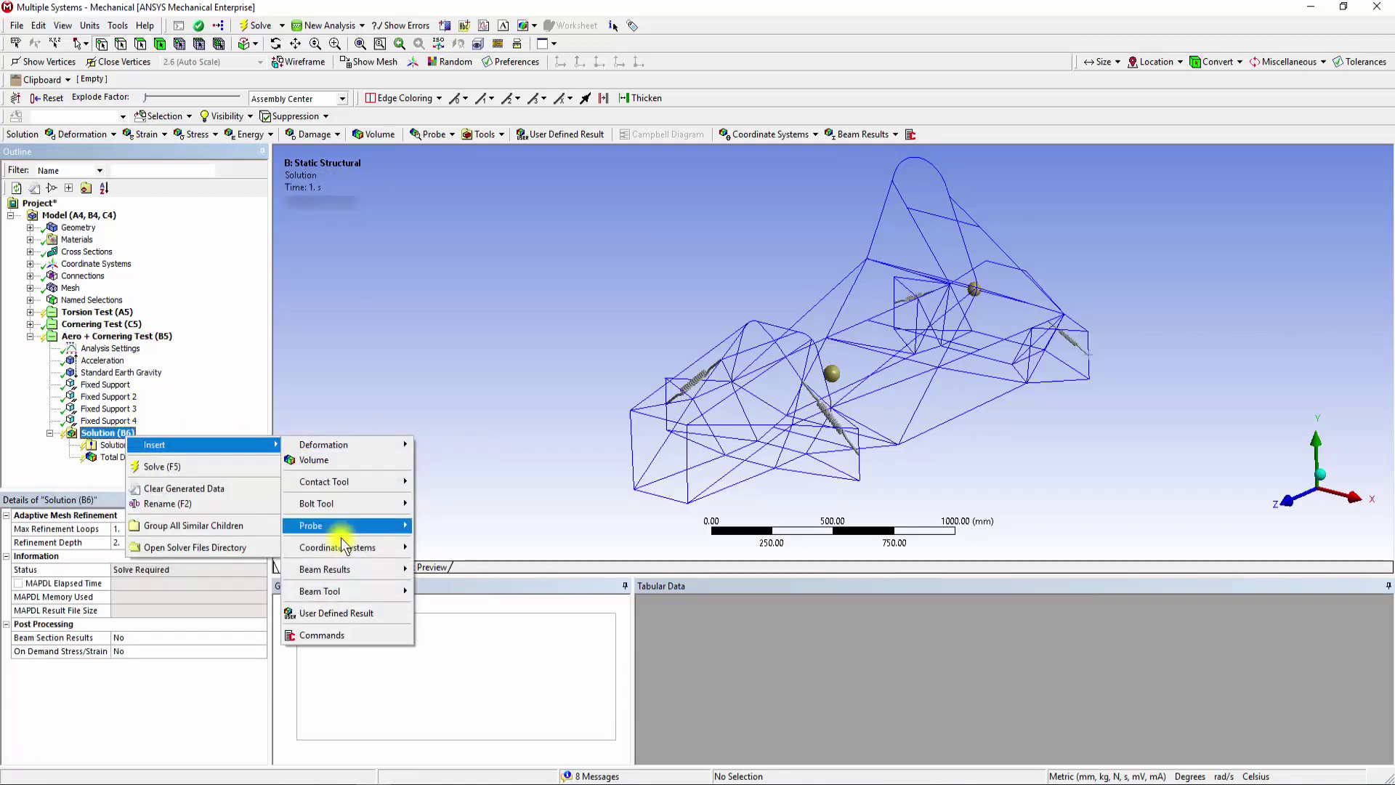
{"action": "mouse_move", "coordinate": [384, 596]}
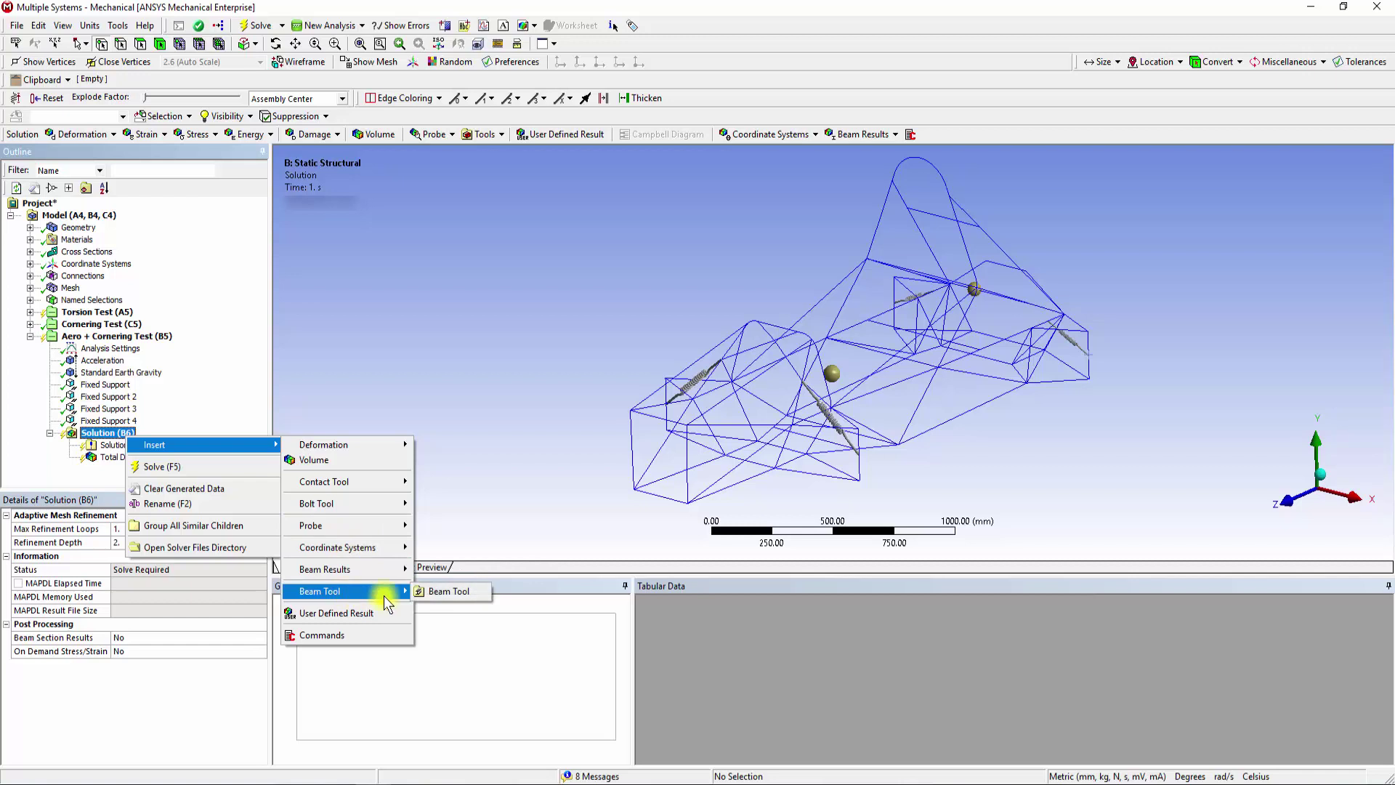
{"action": "left_click", "coordinate": [465, 591]}
{"action": "right_click", "coordinate": [124, 434]}
{"action": "left_click", "coordinate": [153, 462]}
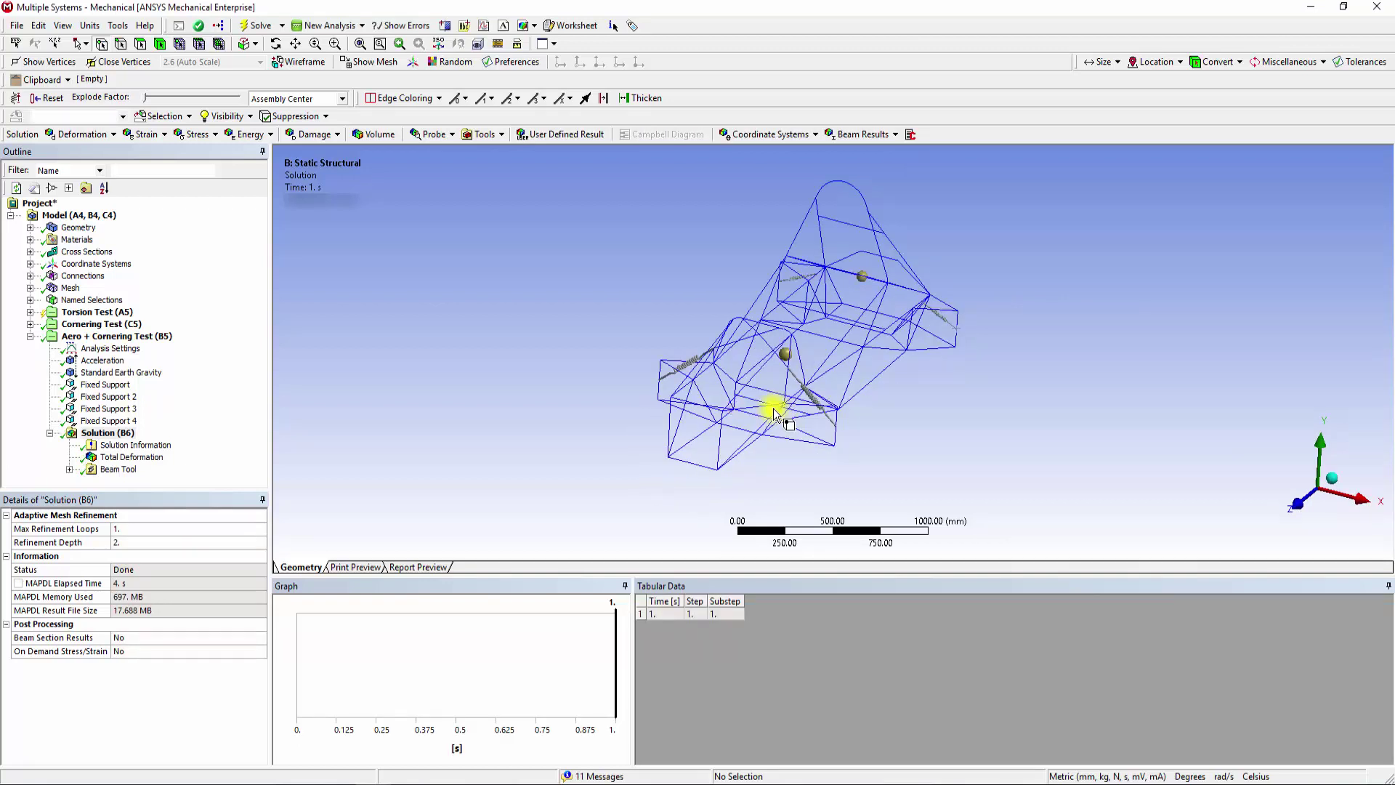
Display the Total Deformation contour in front view and play its animation
{"action": "left_click", "coordinate": [124, 469]}
{"action": "left_click", "coordinate": [131, 457]}
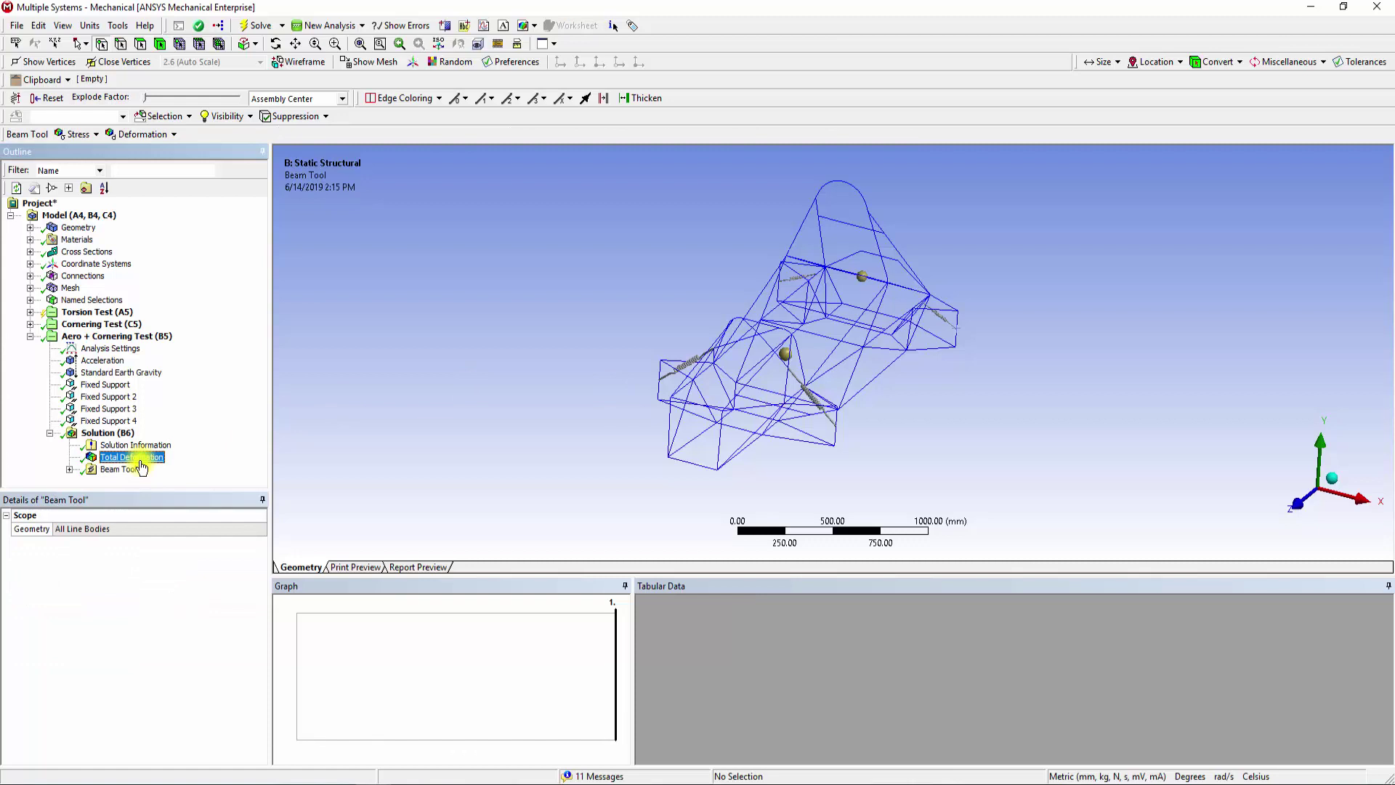
{"action": "middle_click_drag", "start_coordinate": [418, 544], "coordinate": [586, 489]}
{"action": "left_click", "coordinate": [1312, 495]}
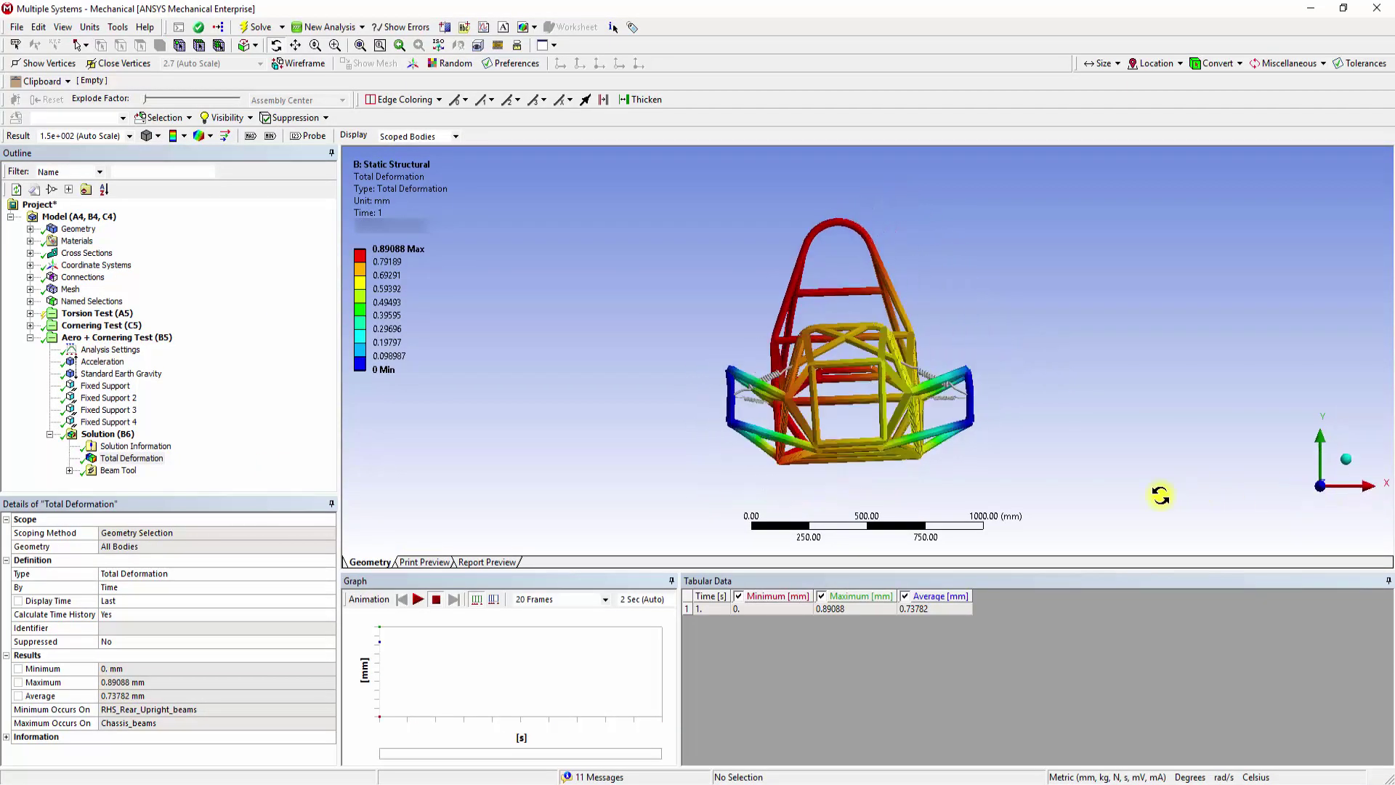
{"action": "left_click", "coordinate": [415, 600]}
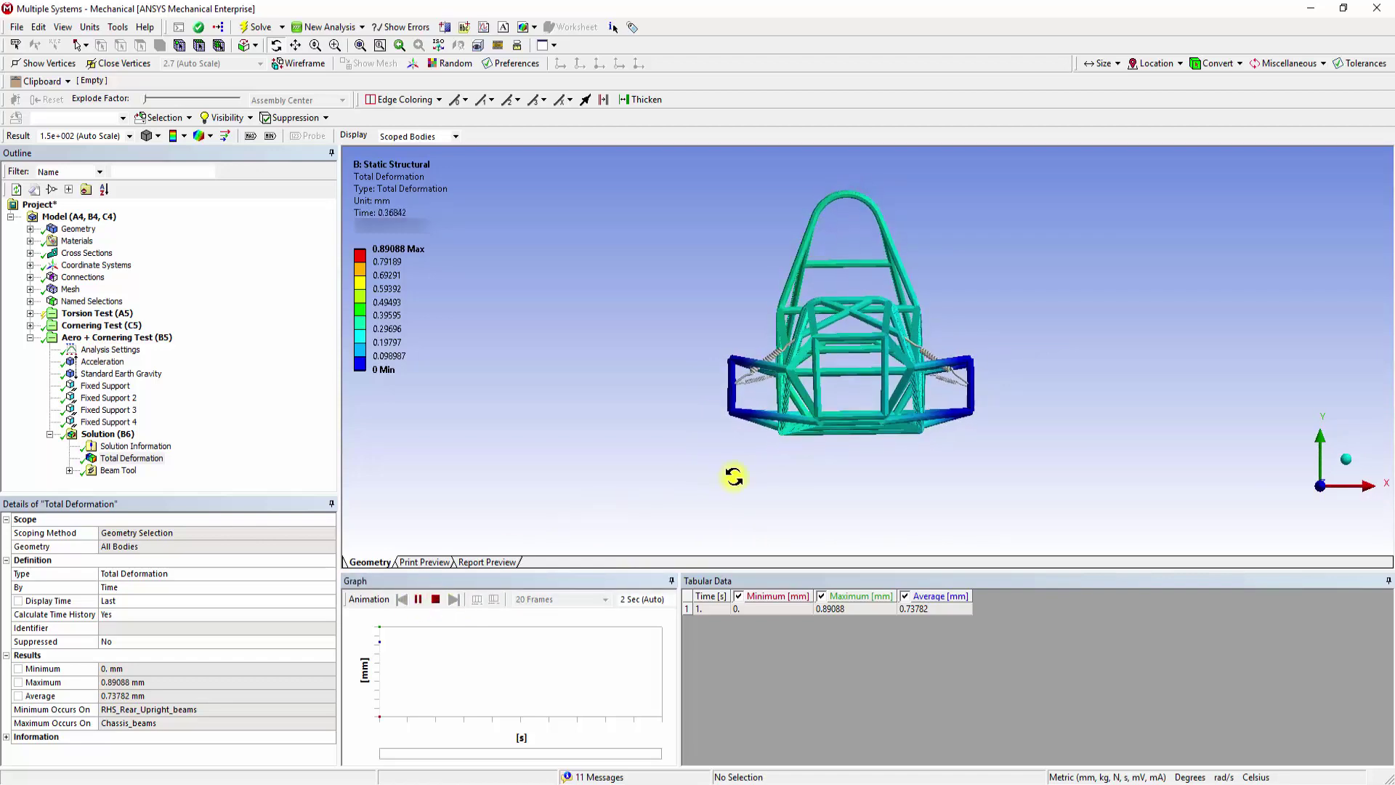
{"action": "left_click", "coordinate": [424, 601]}
Set the result scale to 1.0 (True Scale) and replay the deformation animation
{"action": "left_click_drag", "start_coordinate": [722, 489], "coordinate": [625, 509]}
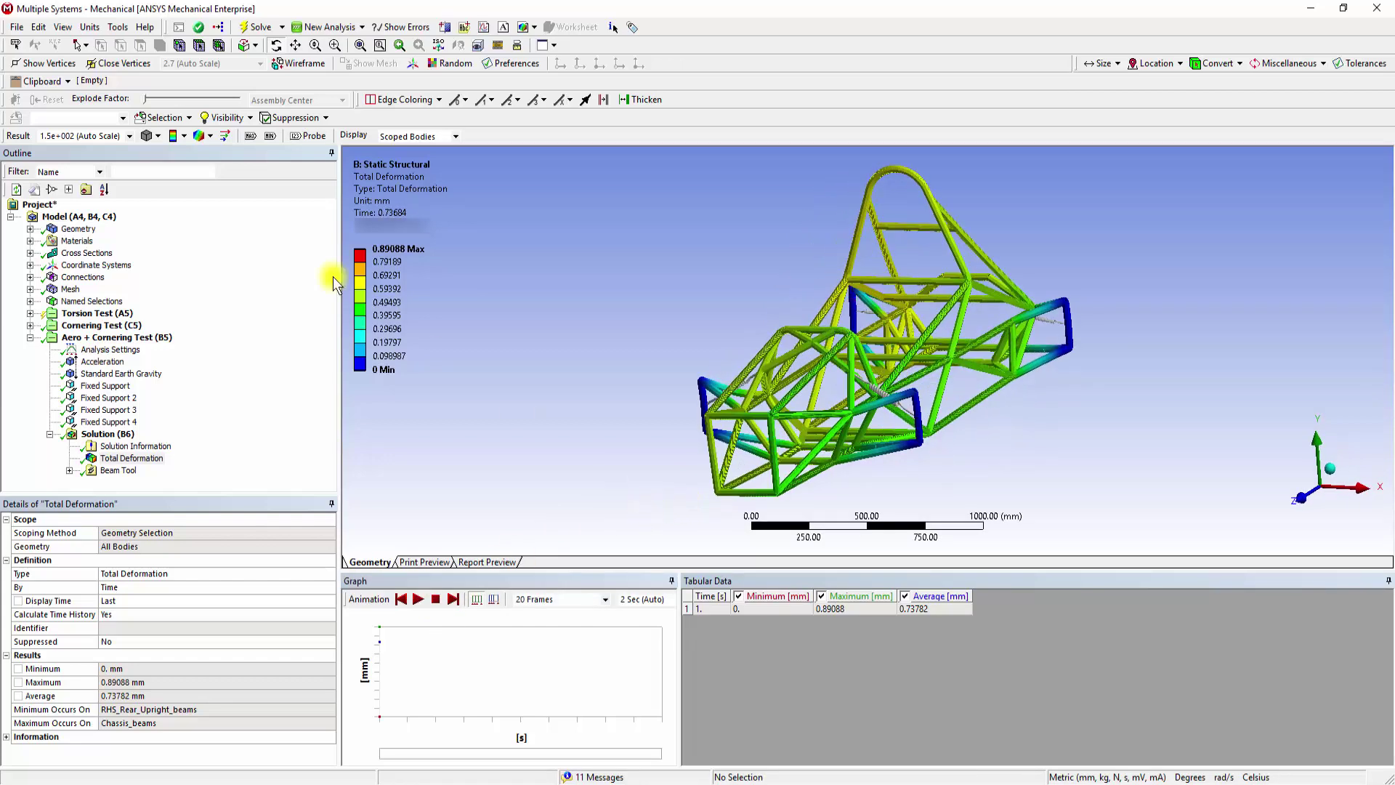
{"action": "left_click", "coordinate": [129, 140]}
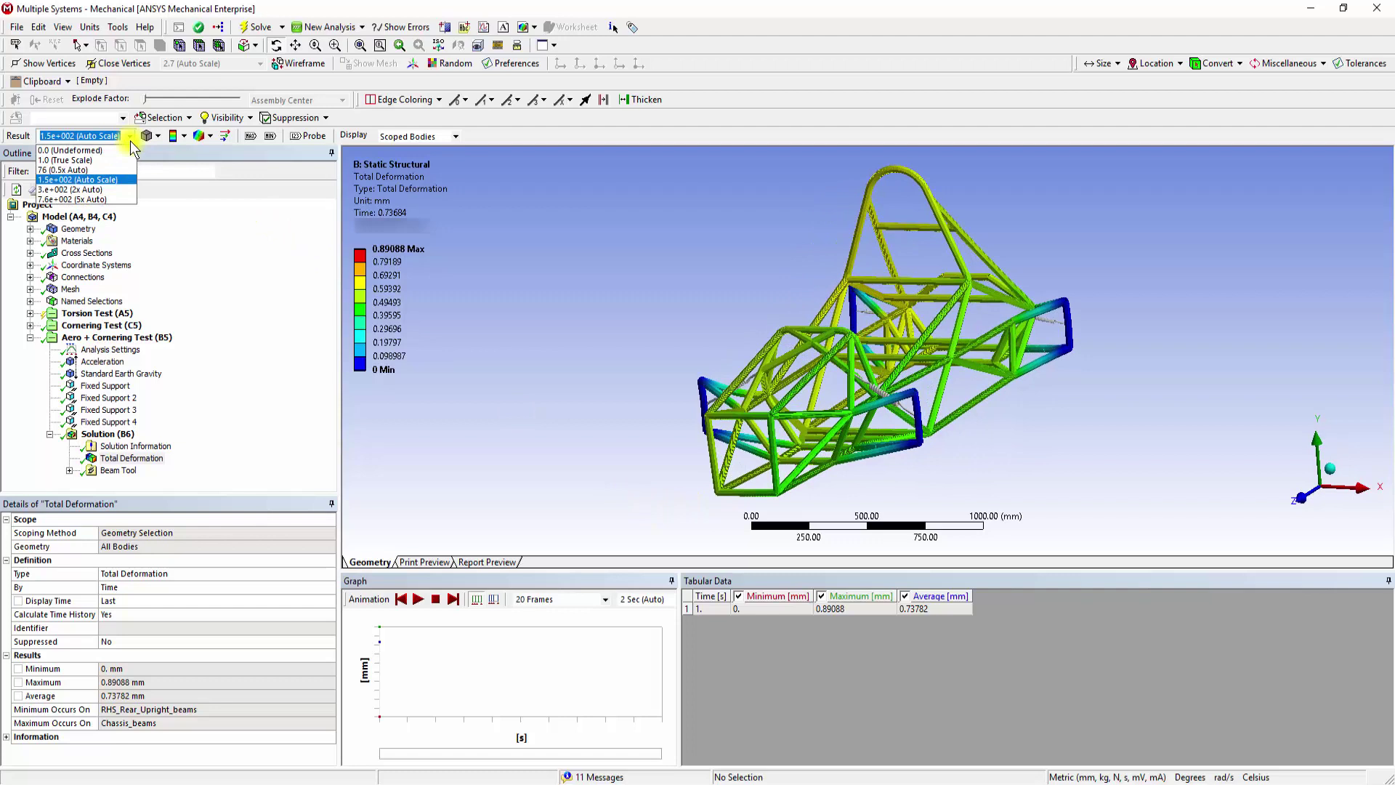
{"action": "left_click", "coordinate": [107, 158]}
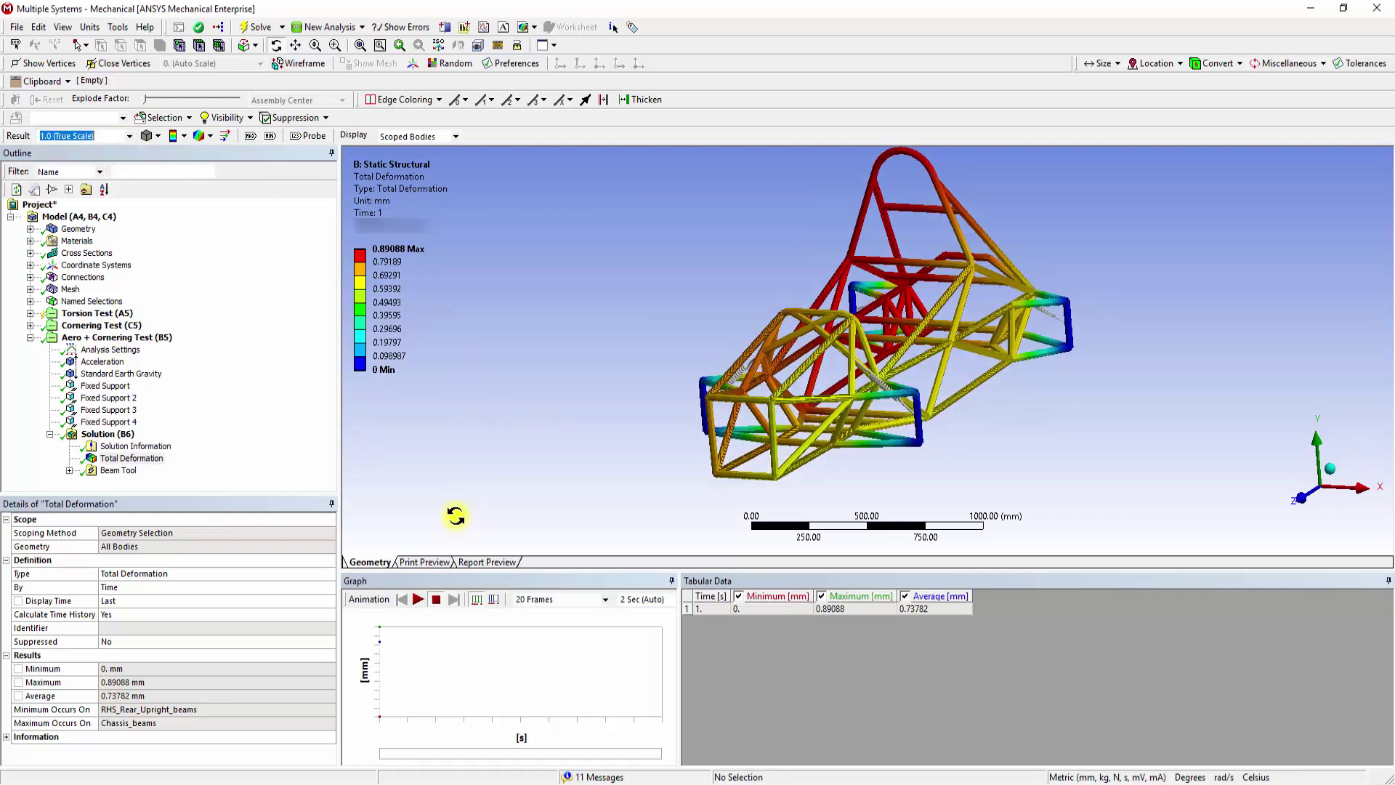
{"action": "left_click", "coordinate": [419, 598]}
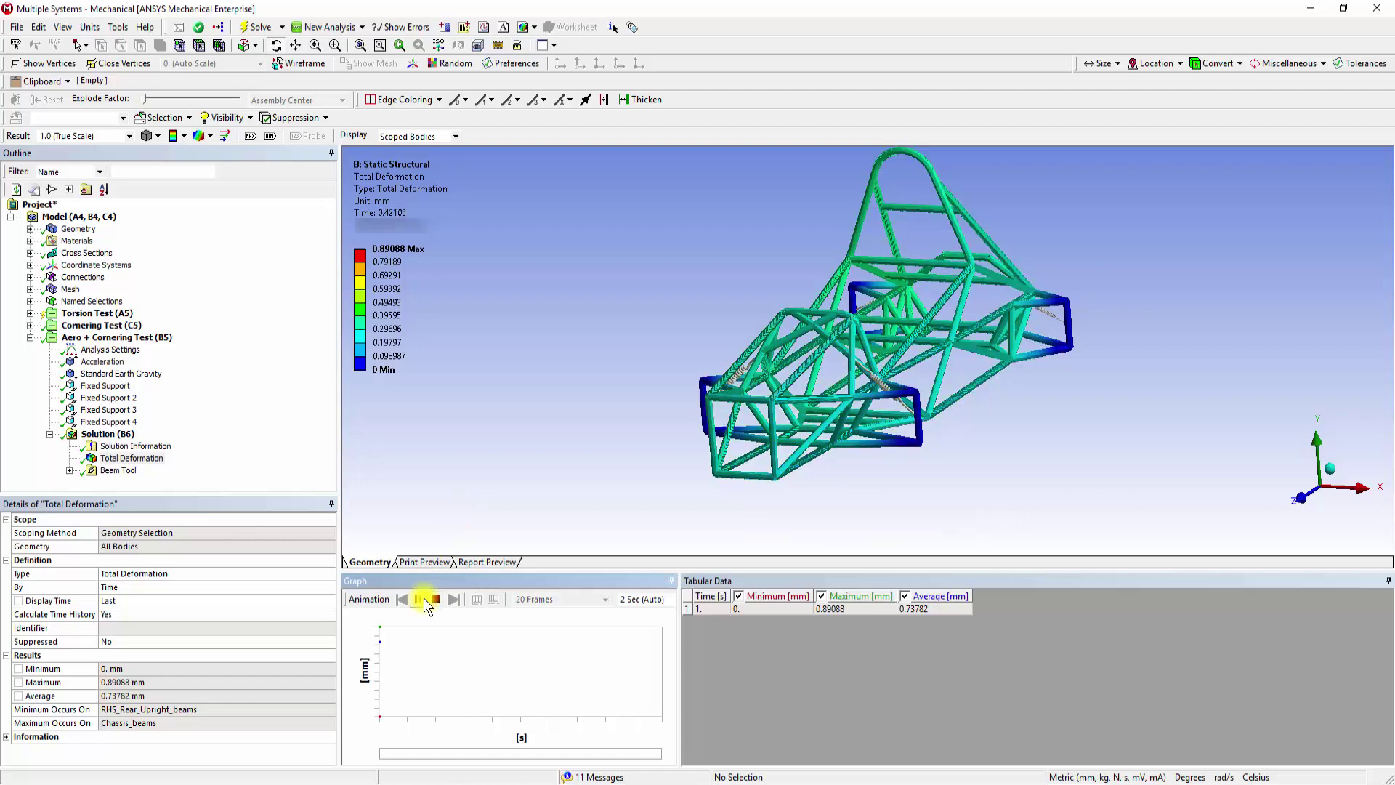
{"action": "left_click", "coordinate": [1300, 499]}
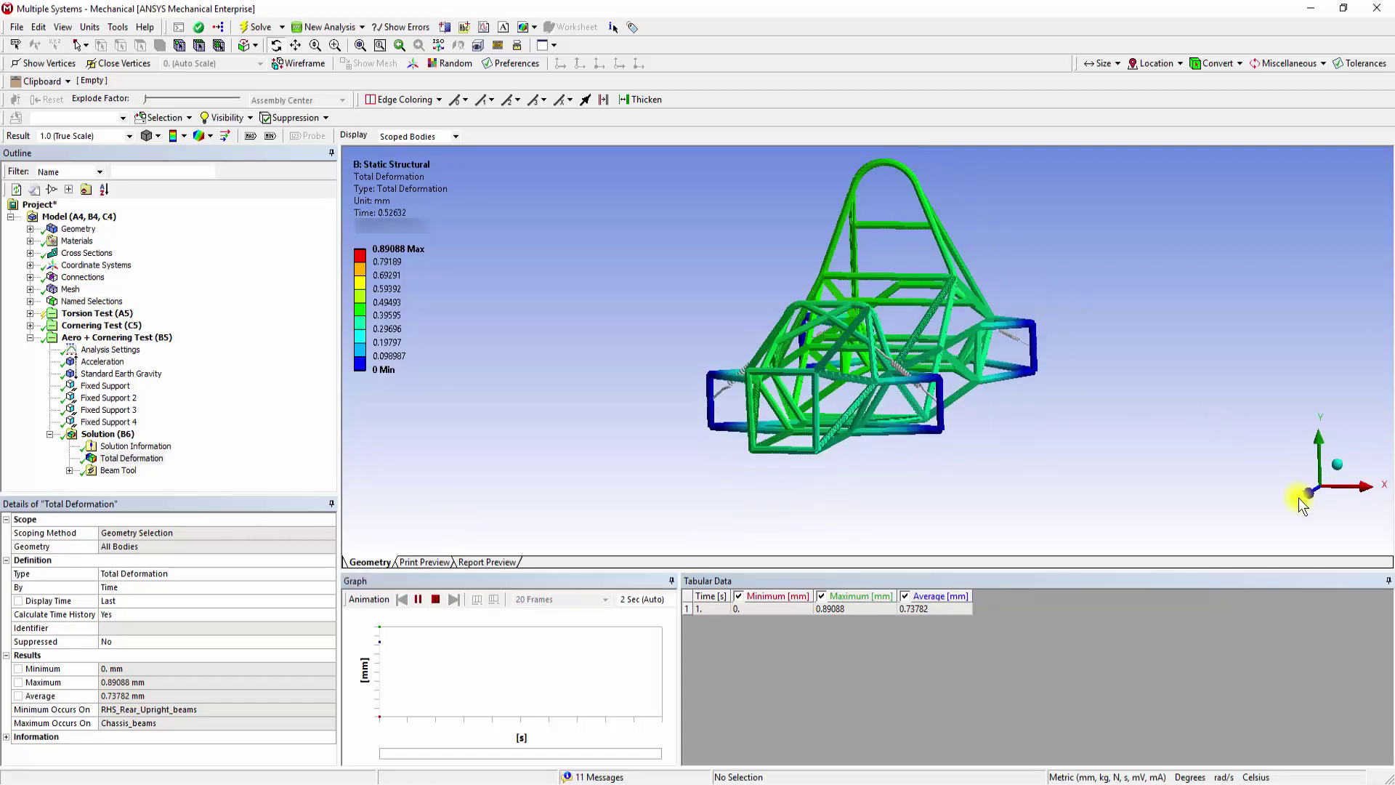
{"action": "left_click", "coordinate": [418, 599]}
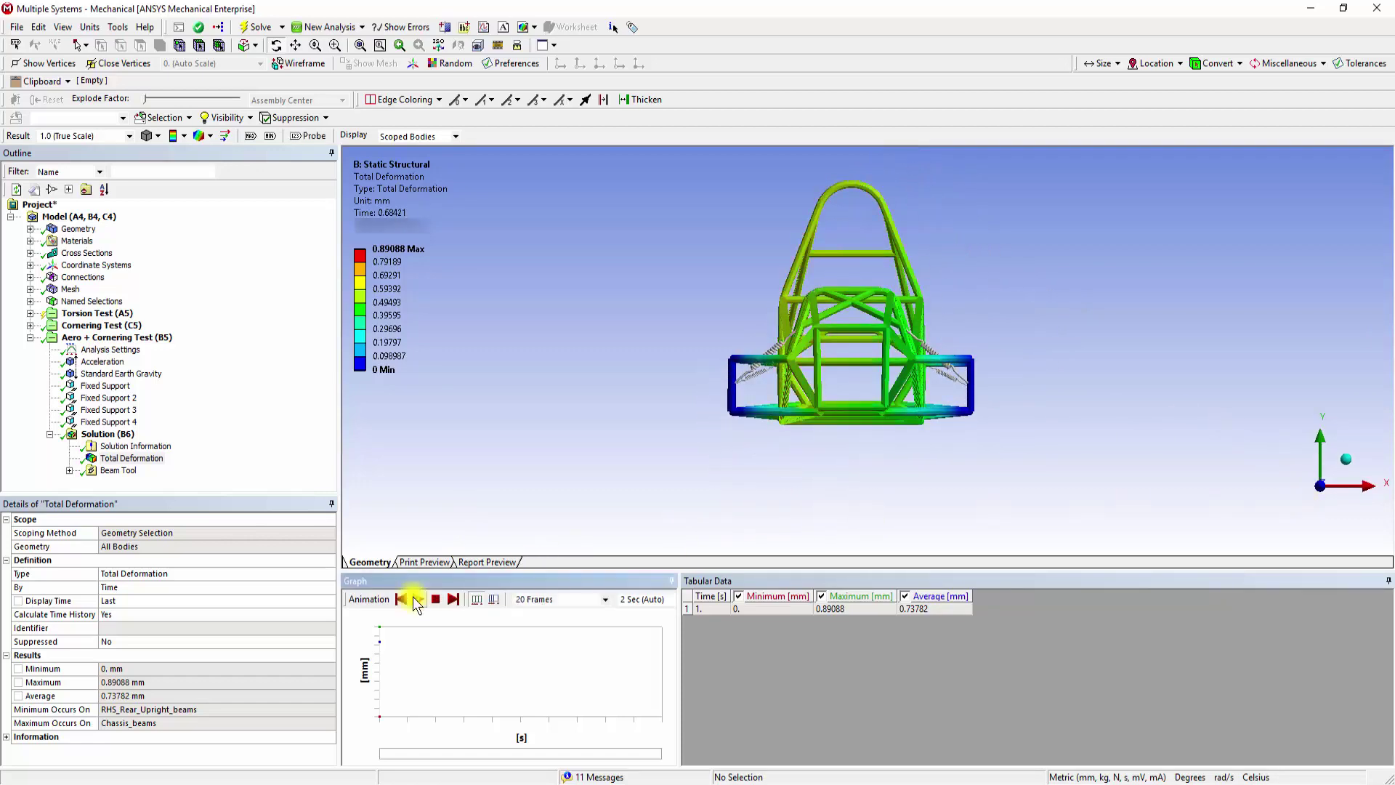
Show the Maximum Combined Stress contour (-5.4032 to 96.849 MPa) and inspect its hotspots
{"action": "left_click", "coordinate": [69, 470]}
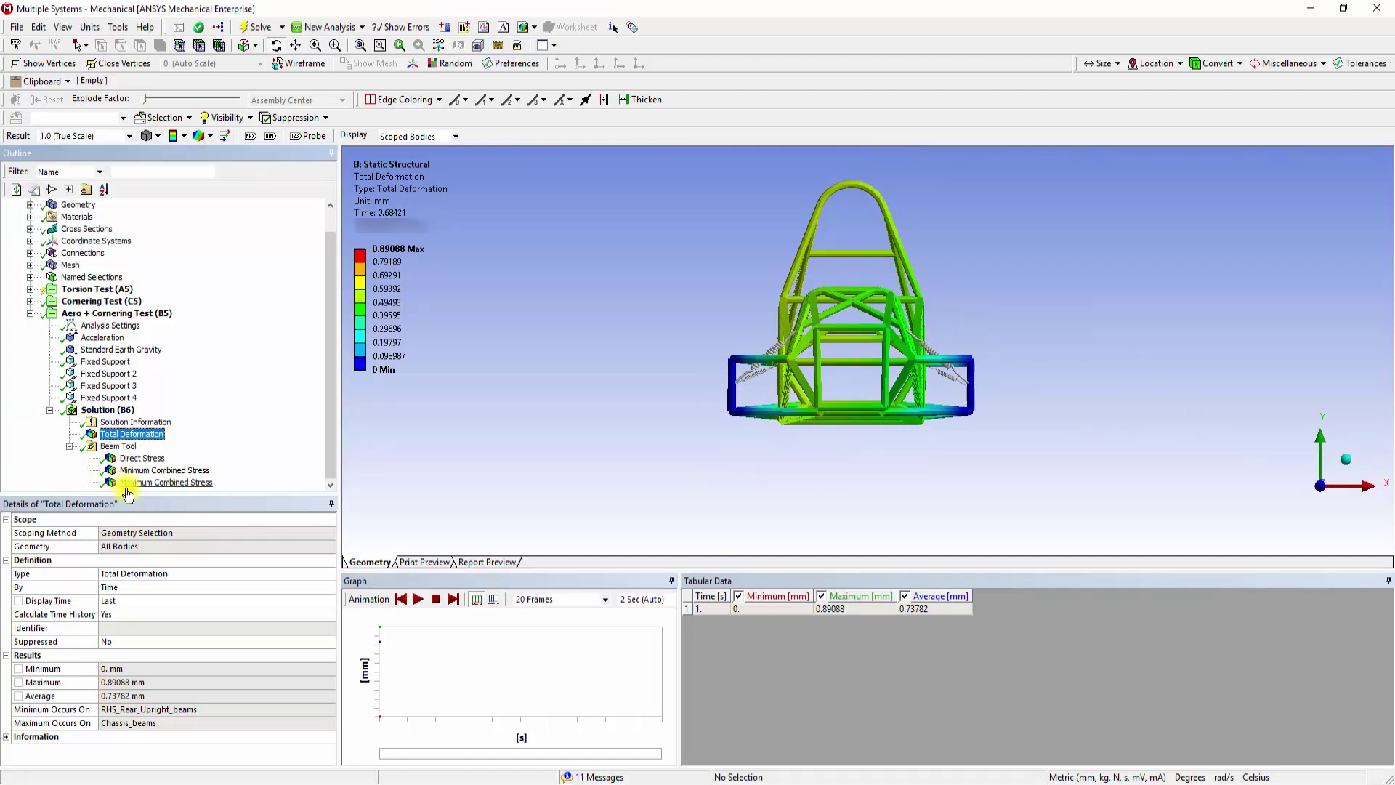
{"action": "left_click", "coordinate": [164, 482]}
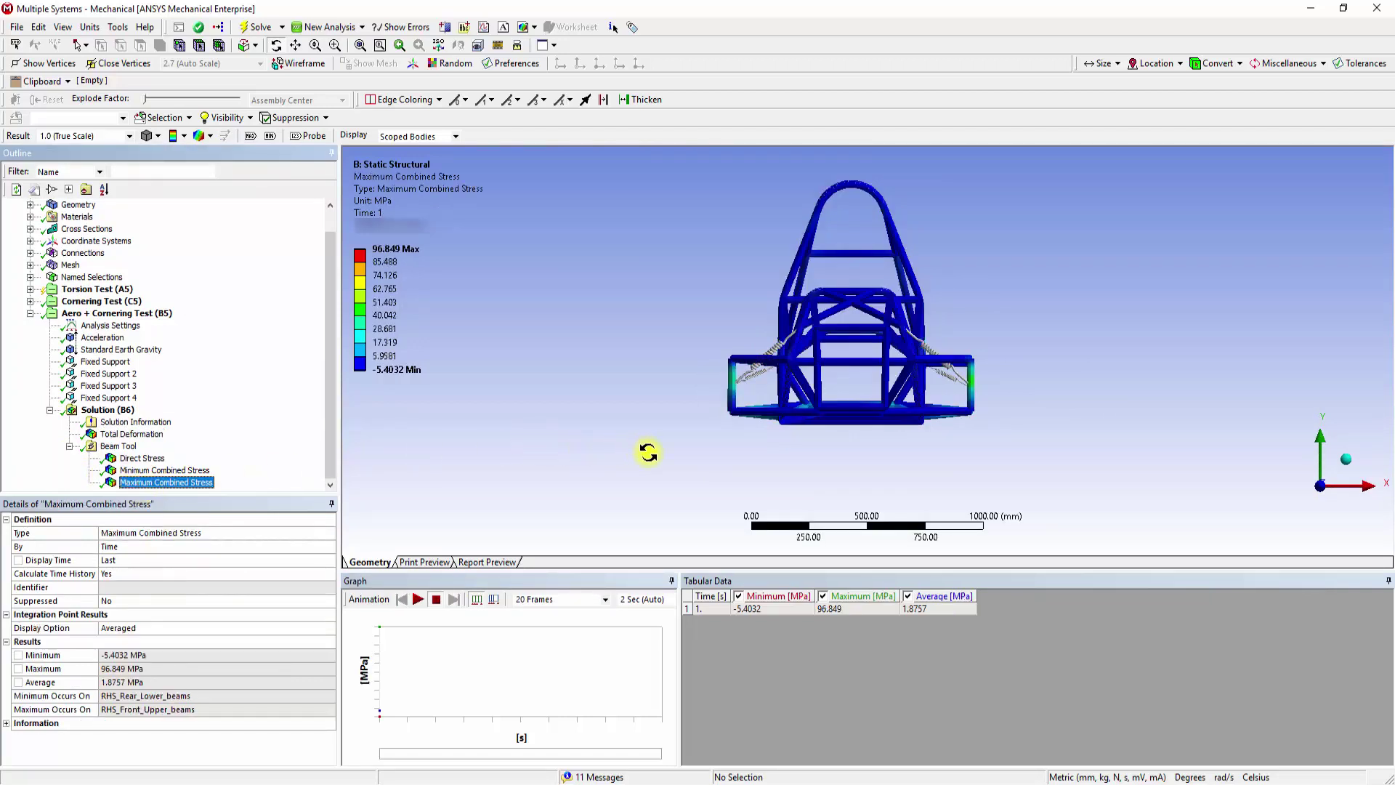
{"action": "left_click_drag", "start_coordinate": [670, 456], "coordinate": [763, 483]}
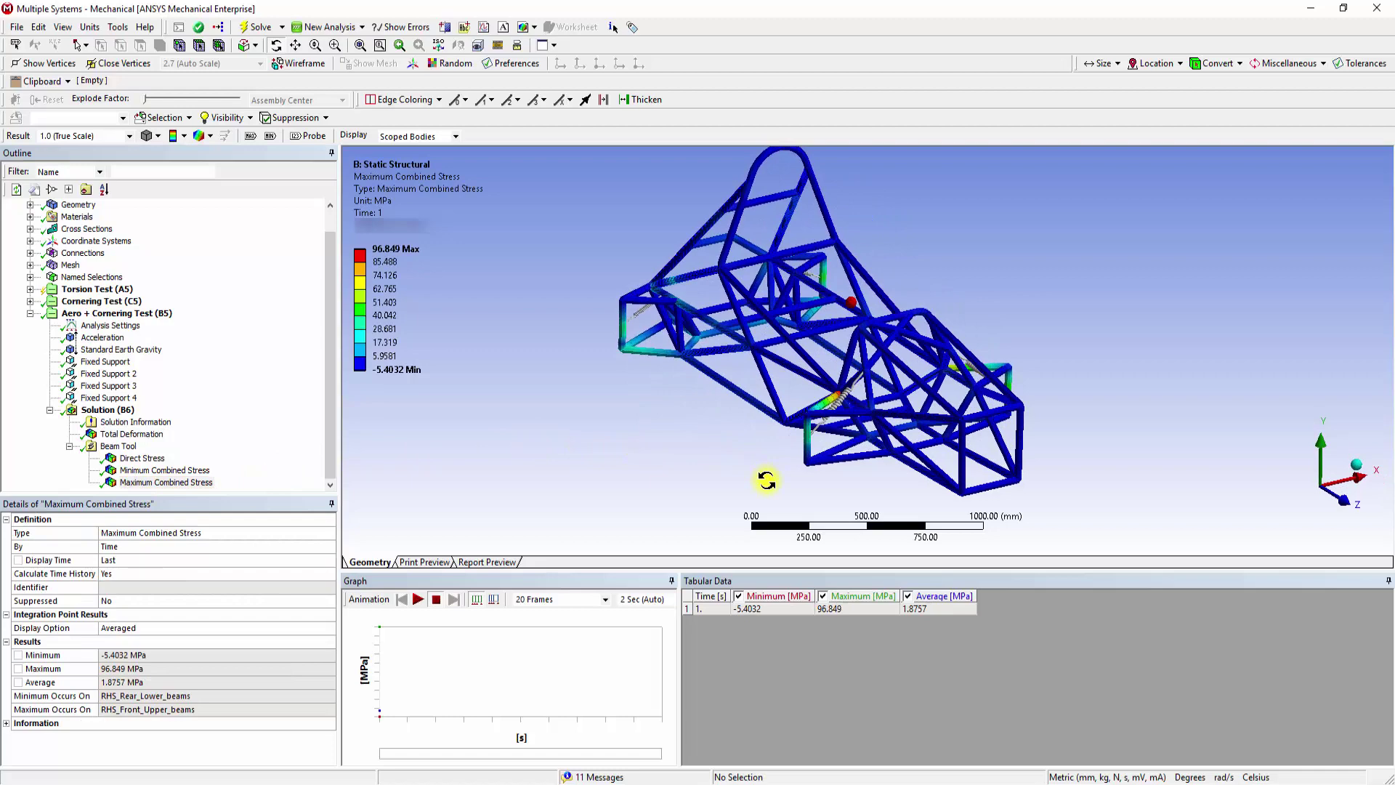
{"action": "scroll", "coordinate": [847, 479], "scroll_direction": "up", "scroll_amount": 2}
{"action": "scroll", "coordinate": [847, 483], "scroll_direction": "up", "scroll_amount": 2}
{"action": "scroll", "coordinate": [866, 445], "scroll_direction": "up", "scroll_amount": 3}
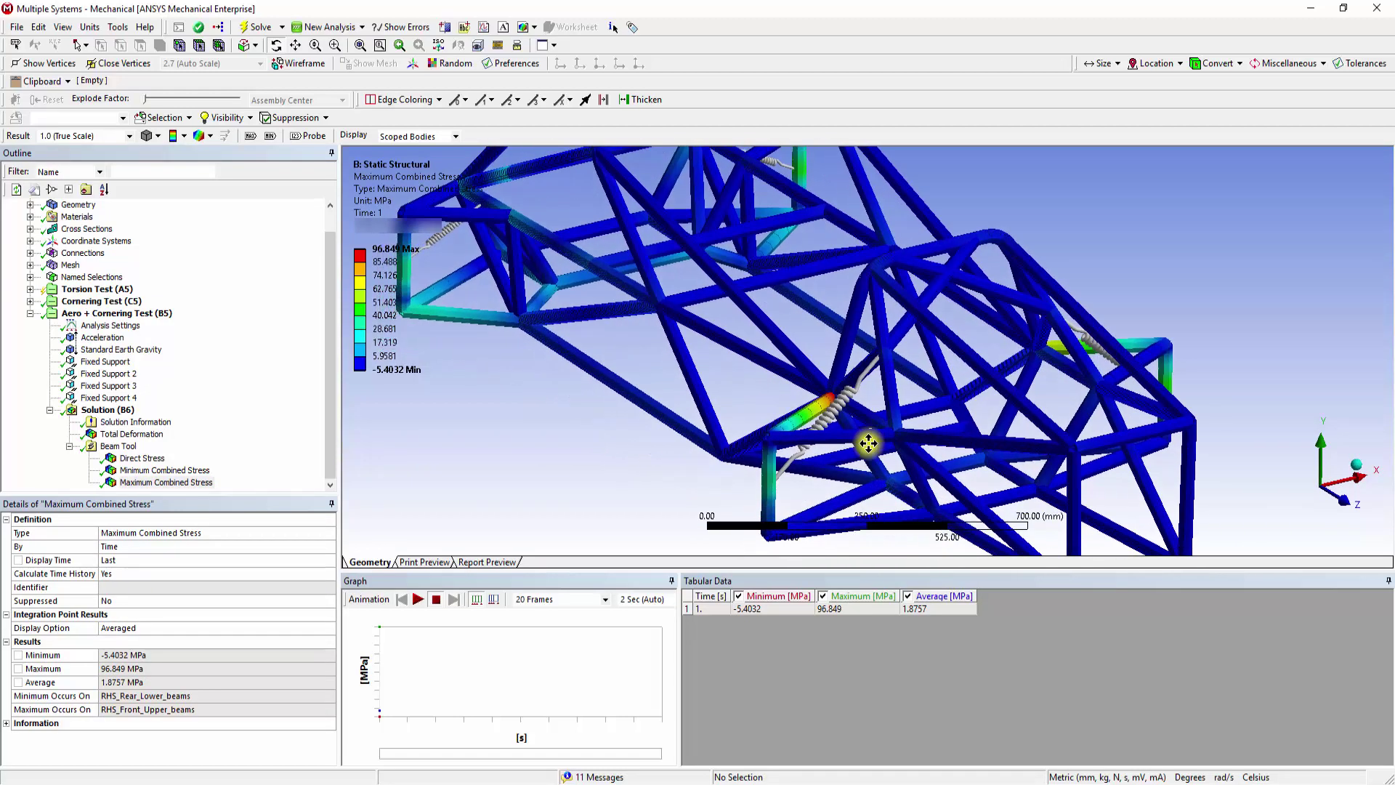
{"action": "scroll", "coordinate": [868, 443], "scroll_direction": "down", "scroll_amount": 4}
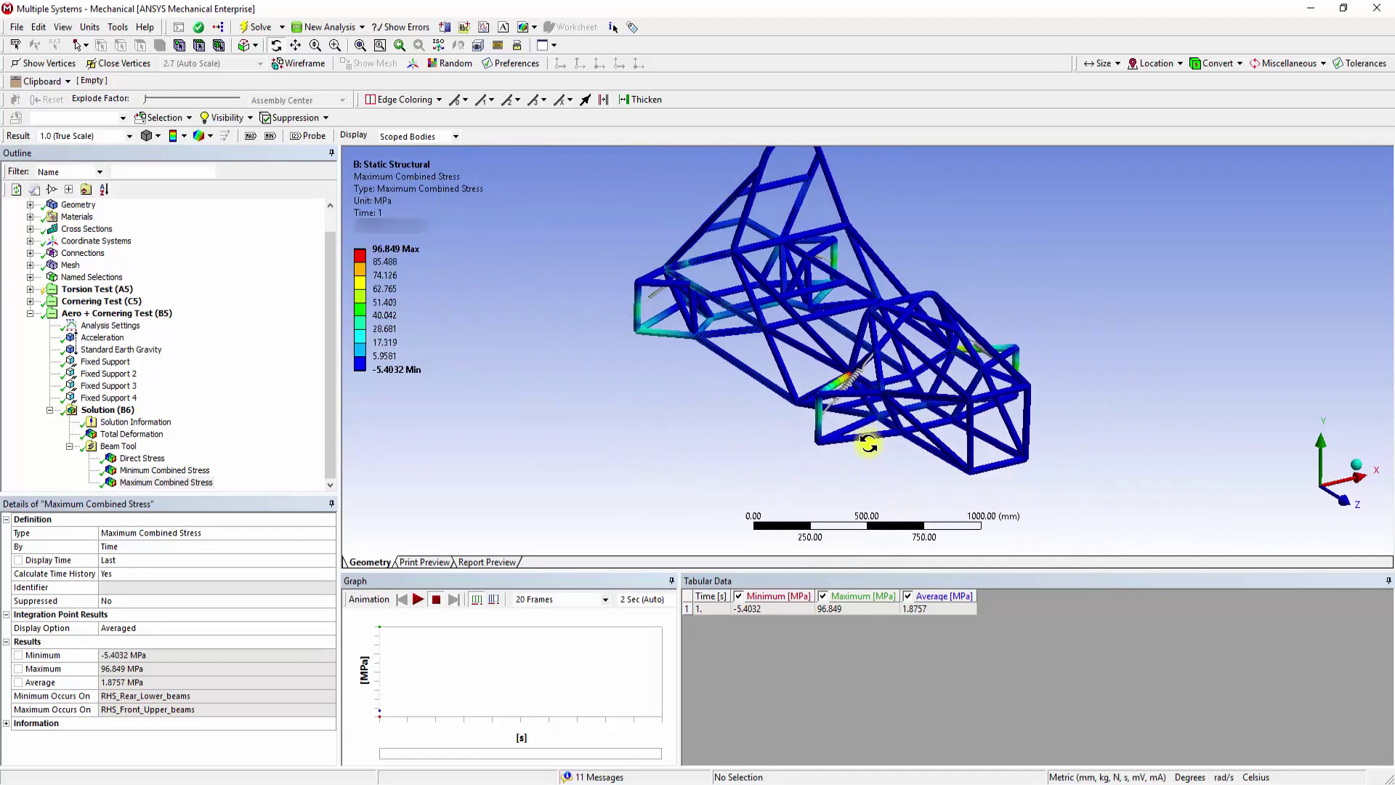
{"action": "left_click_drag", "start_coordinate": [867, 444], "coordinate": [1044, 486]}
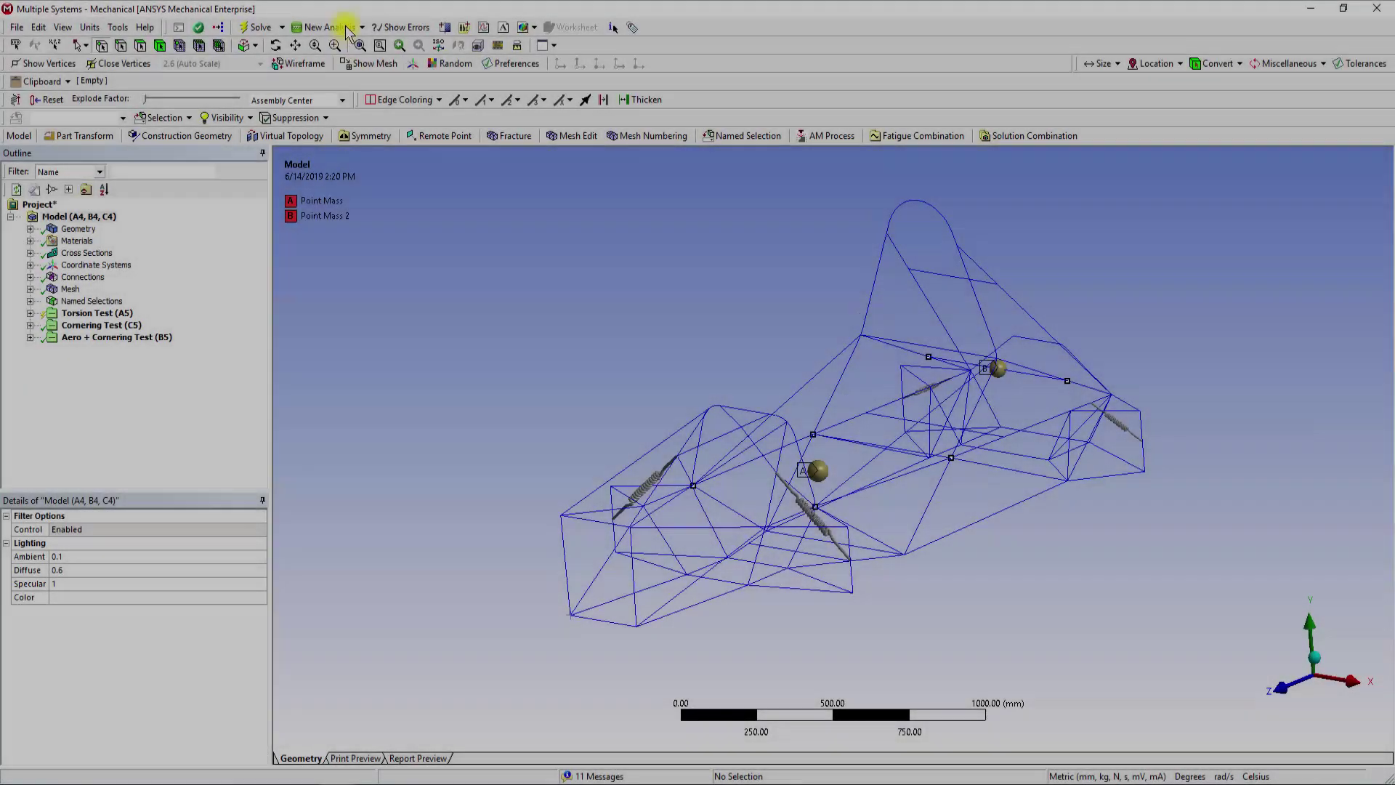
Add another Static Structural analysis and collapse the three existing analysis branches
{"action": "left_click", "coordinate": [347, 29]}
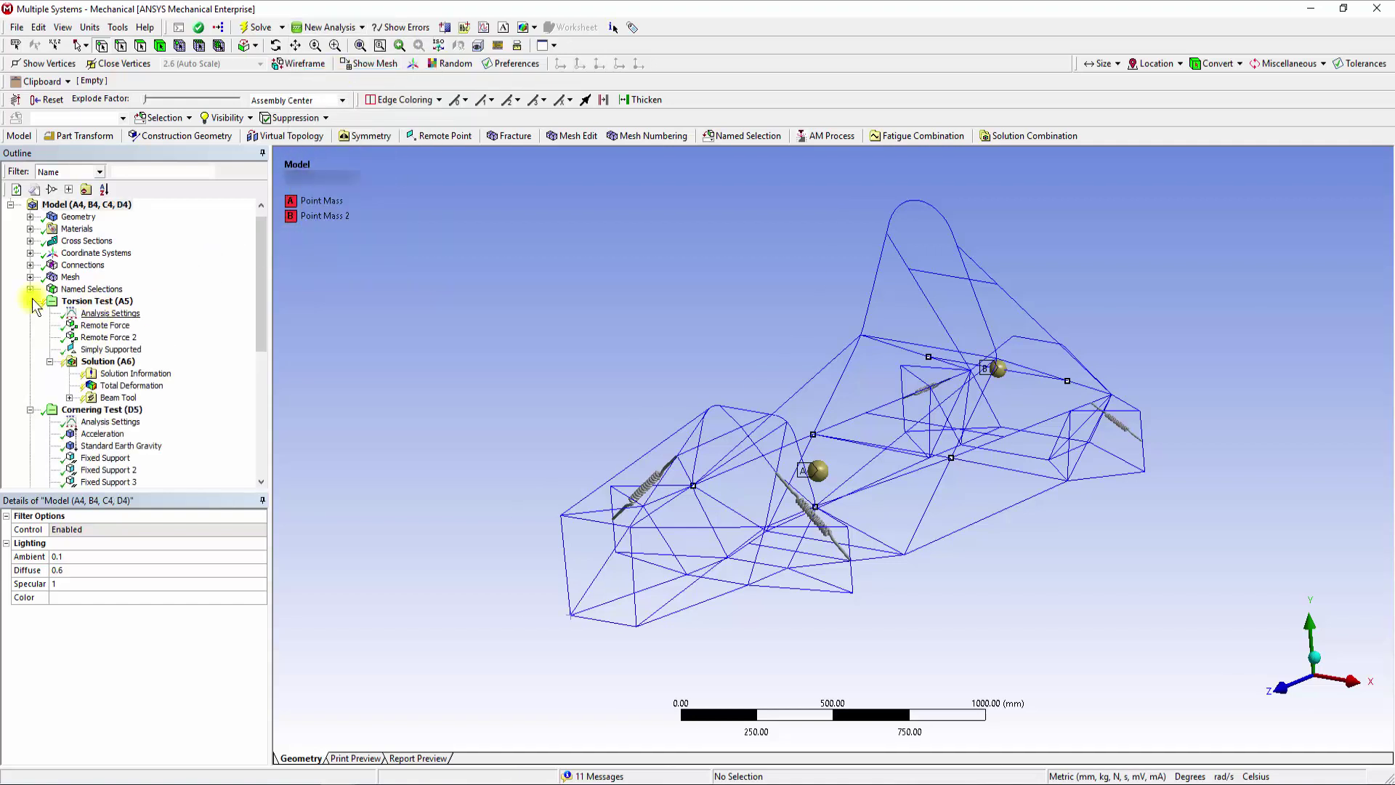
{"action": "left_click", "coordinate": [30, 301]}
{"action": "left_click", "coordinate": [30, 312]}
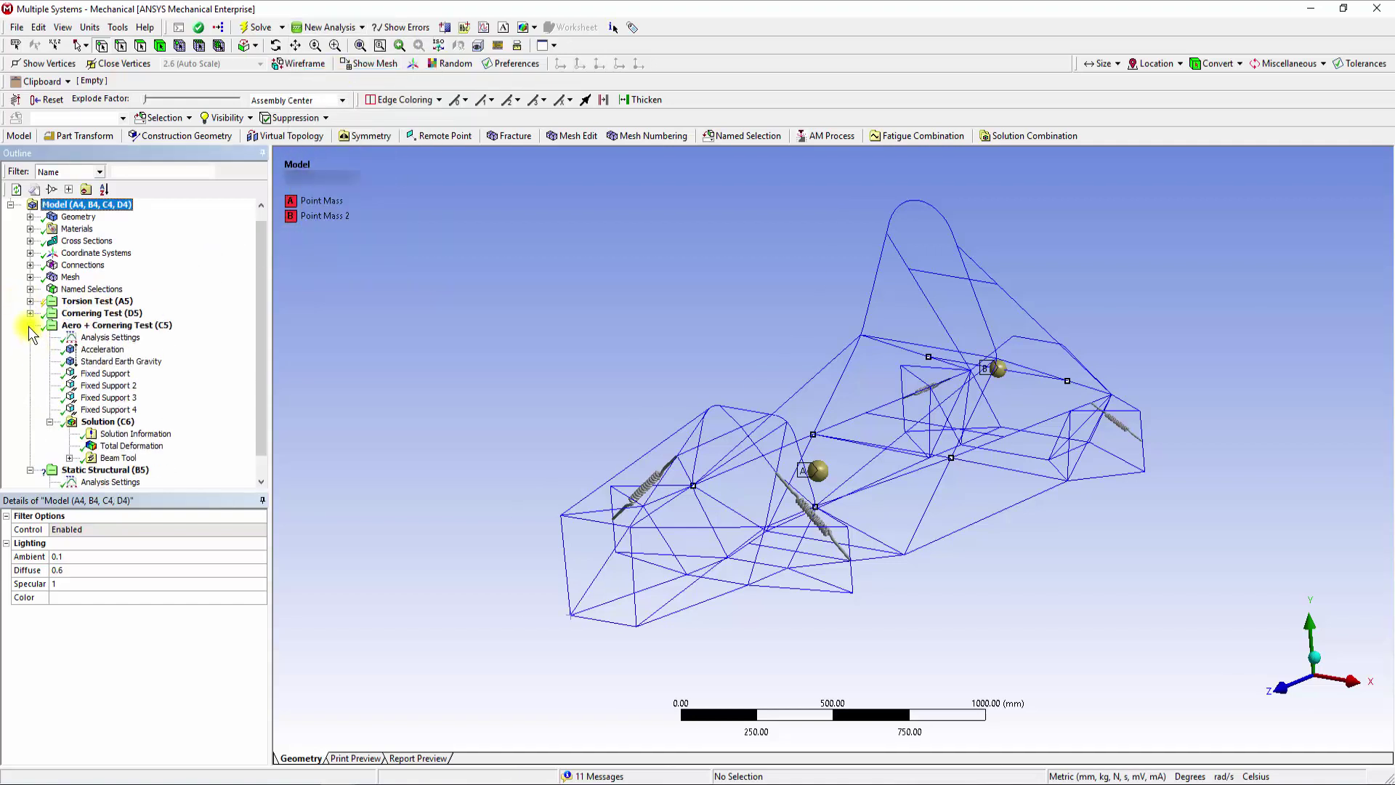
{"action": "left_click", "coordinate": [30, 325]}
Rename the new Static Structural (B5) analysis to 'Frontal Impact Test'
{"action": "left_click", "coordinate": [91, 350]}
{"action": "right_click", "coordinate": [104, 351]}
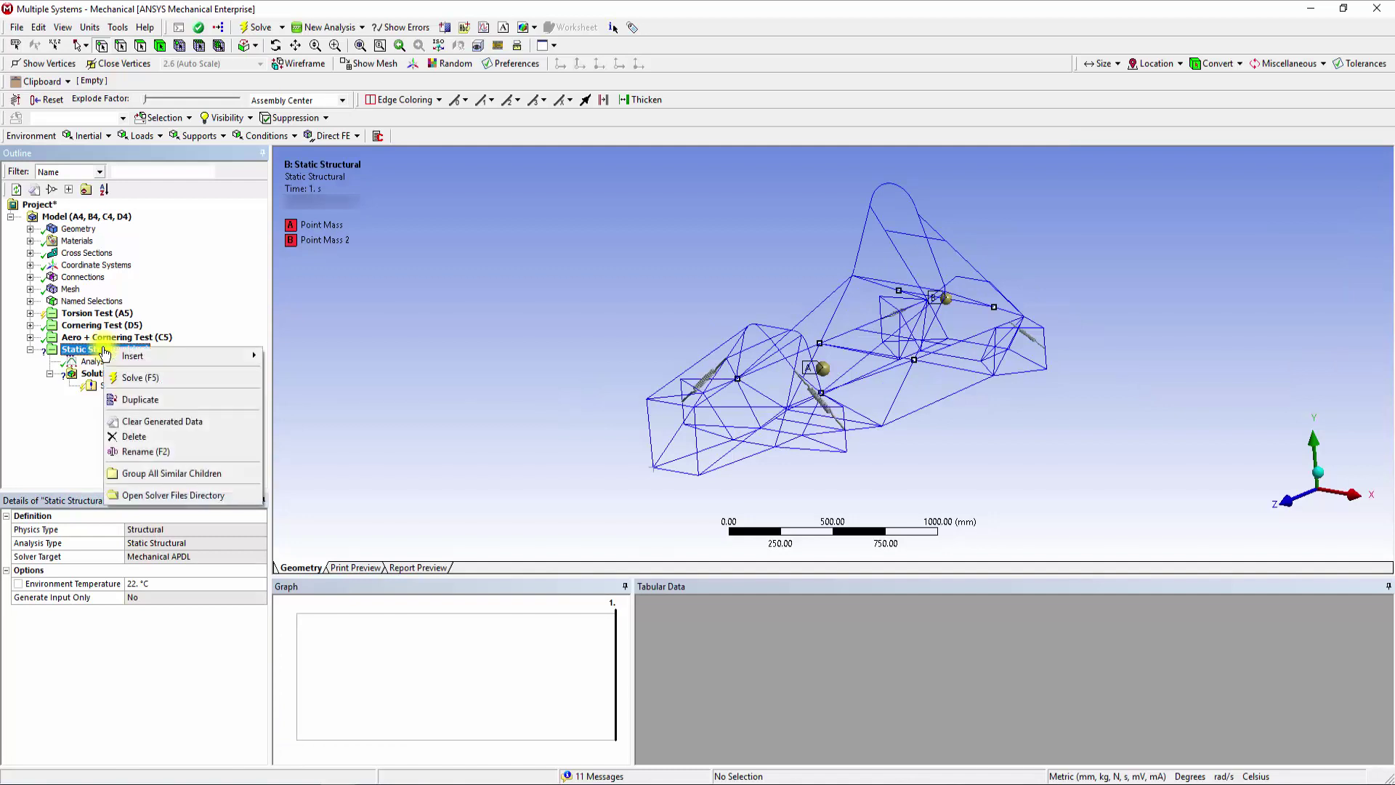
{"action": "left_click", "coordinate": [154, 450]}
{"action": "type", "text": "F"}
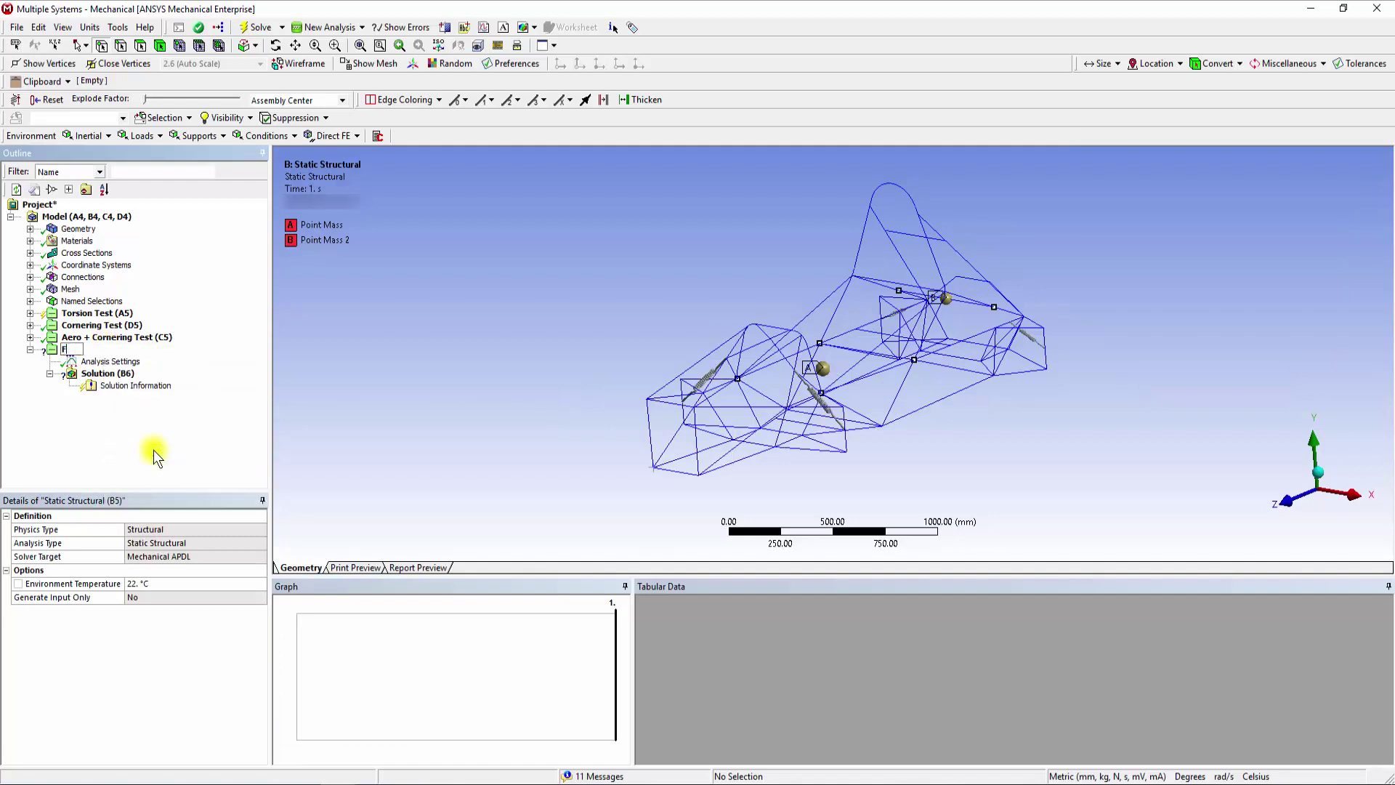
{"action": "type", "text": "rontal Impact Test"}
{"action": "key", "text": "Return"}
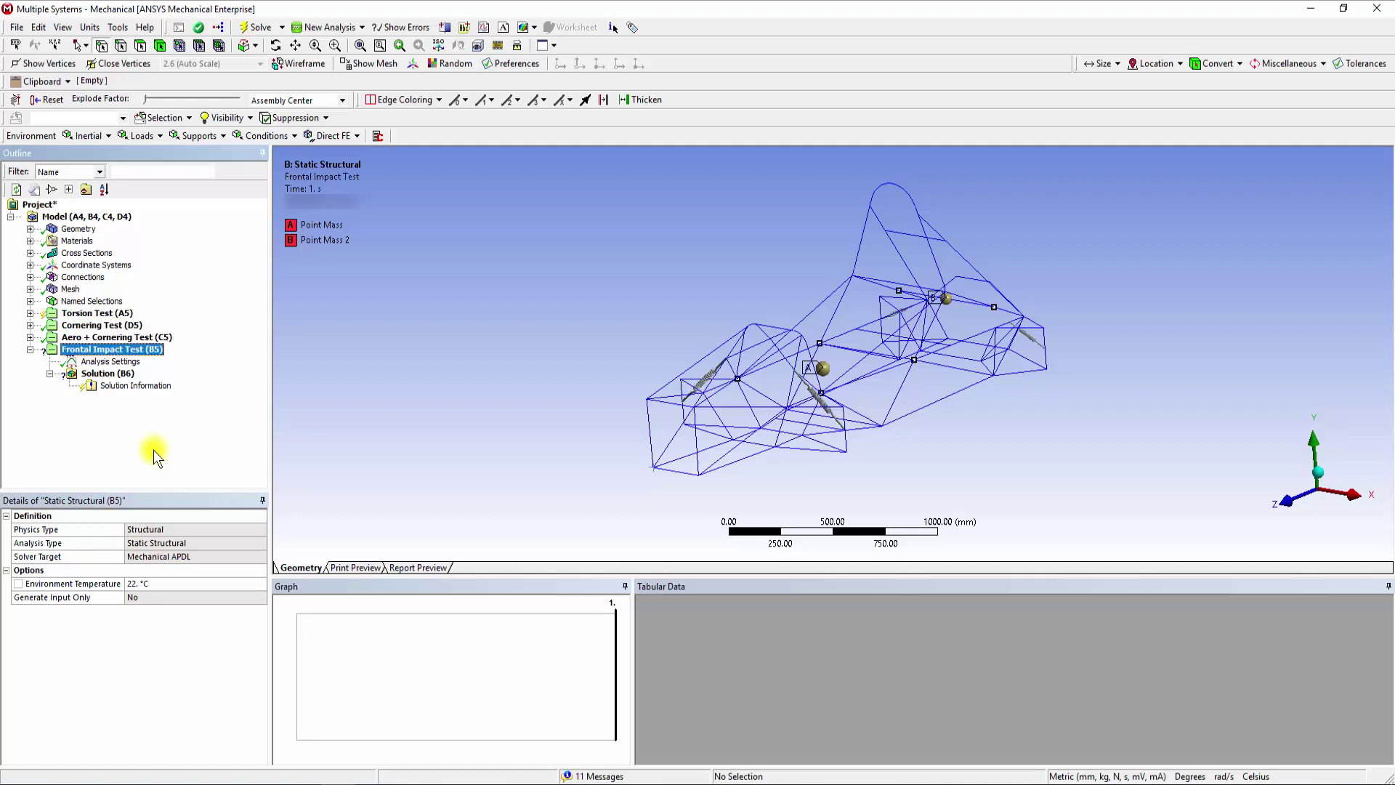
{"action": "middle_click_drag", "start_coordinate": [627, 427], "coordinate": [663, 439]}
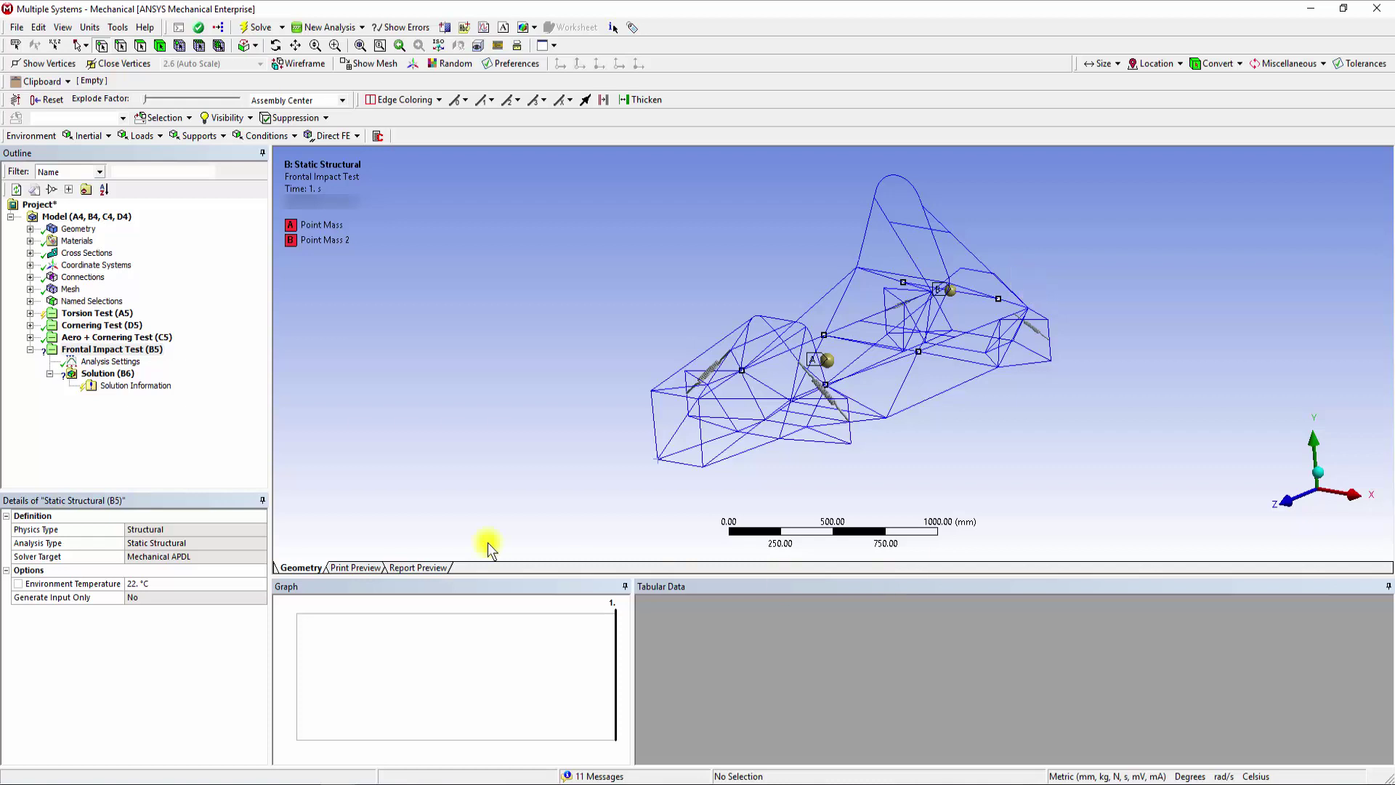
Insert a Force on four front-end vertices of the frame
{"action": "right_click", "coordinate": [138, 350]}
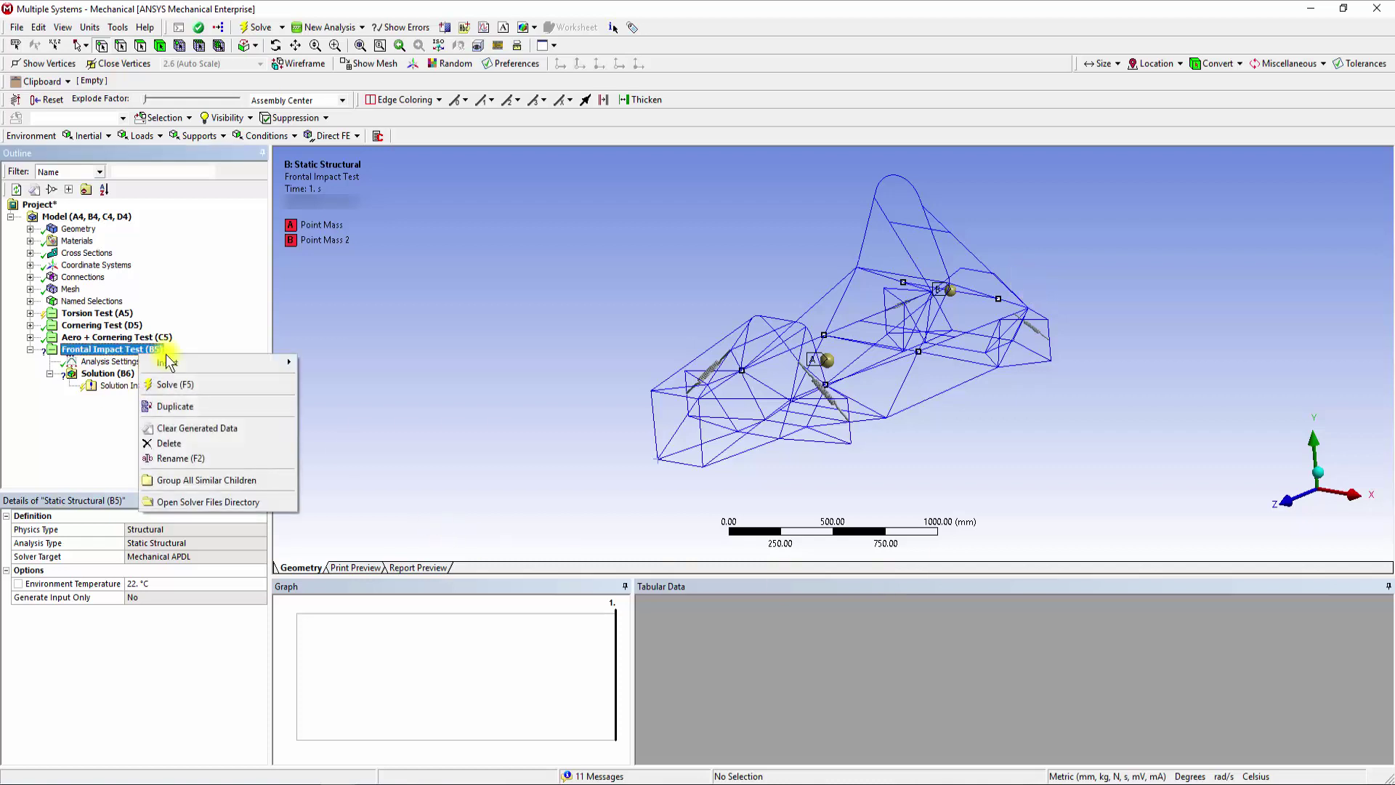
{"action": "mouse_move", "coordinate": [180, 363]}
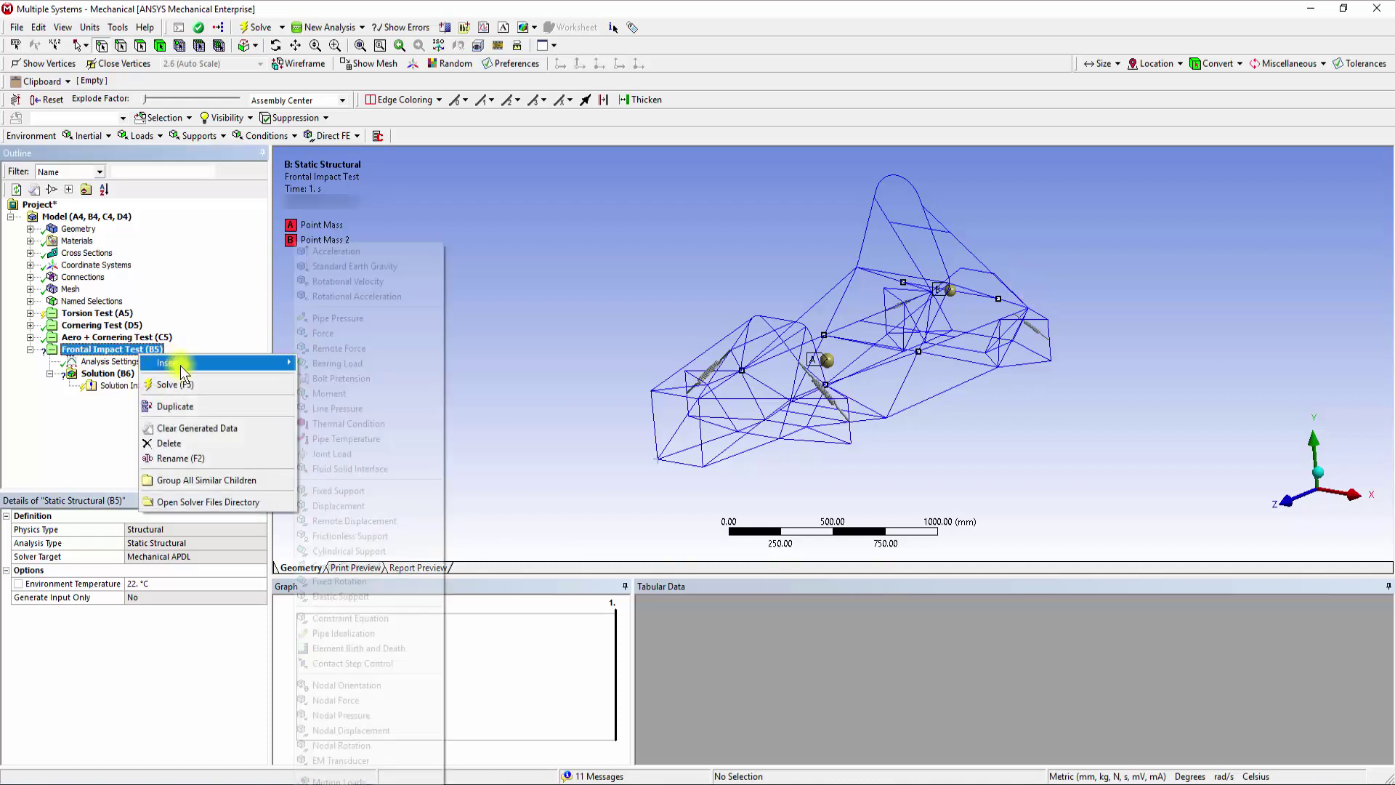
{"action": "left_click", "coordinate": [337, 334]}
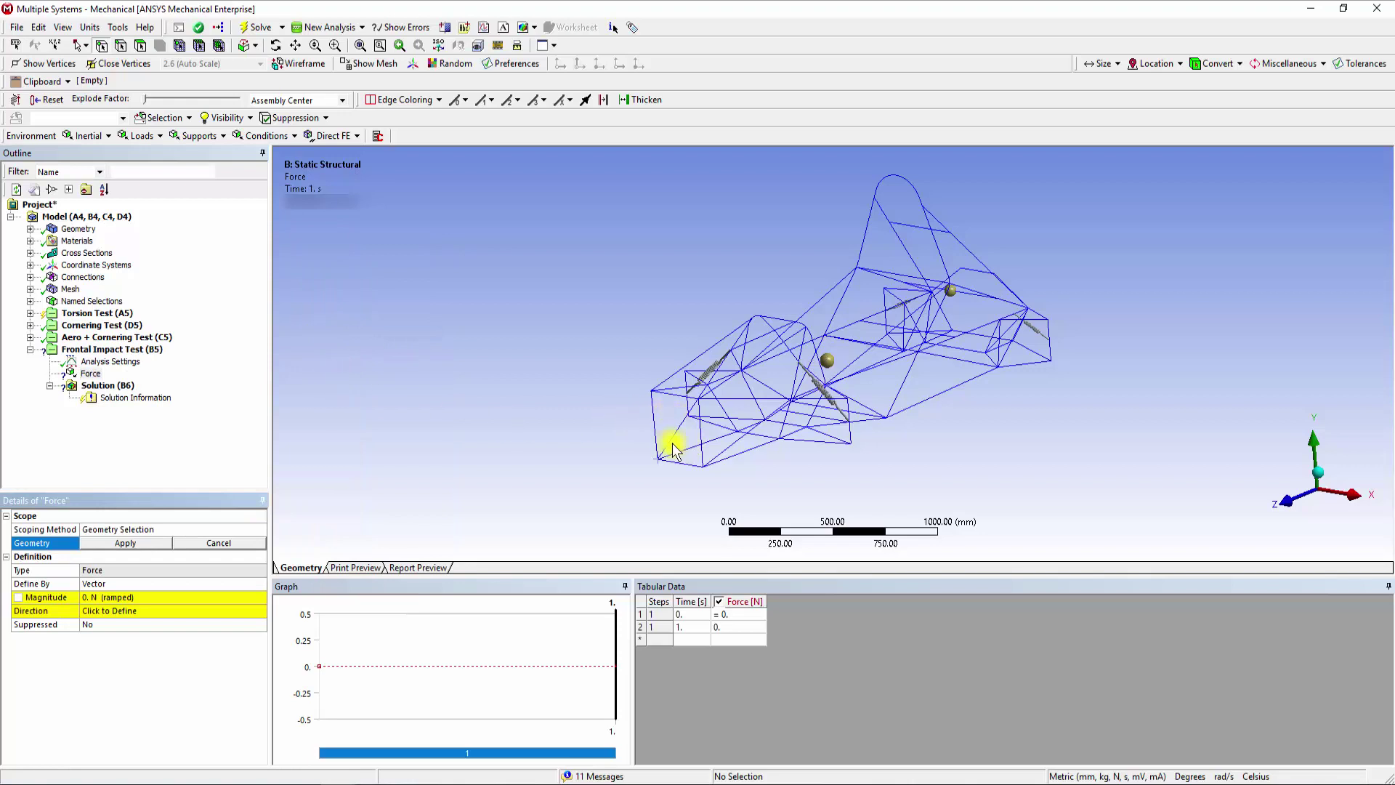
{"action": "left_click", "coordinate": [101, 45]}
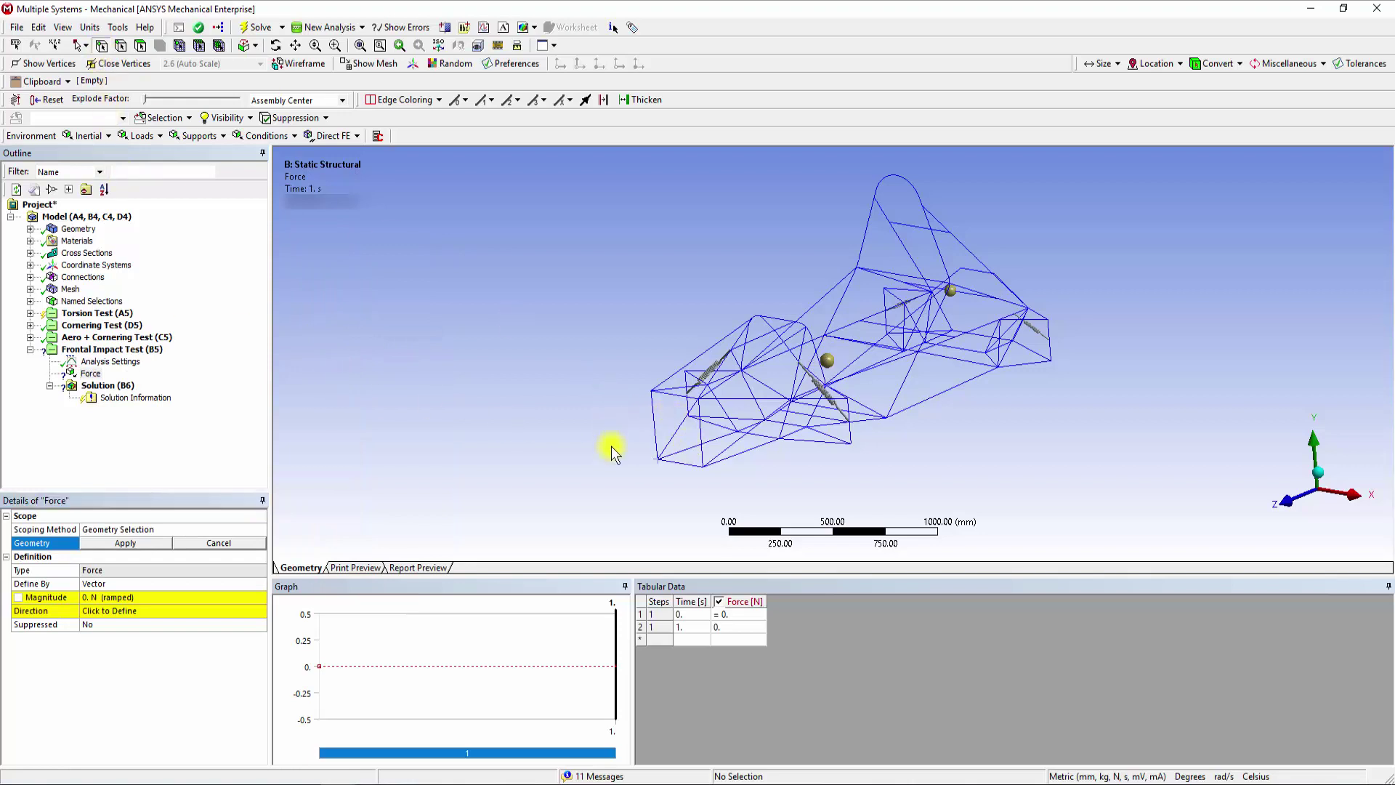
{"action": "left_click", "coordinate": [651, 392]}
{"action": "left_click", "coordinate": [698, 399], "text": "ctrl"}
{"action": "left_click", "coordinate": [658, 460], "text": "ctrl"}
{"action": "left_click", "coordinate": [125, 543]}
Define the force by components with Z Component -30000 N
{"action": "left_click", "coordinate": [150, 586]}
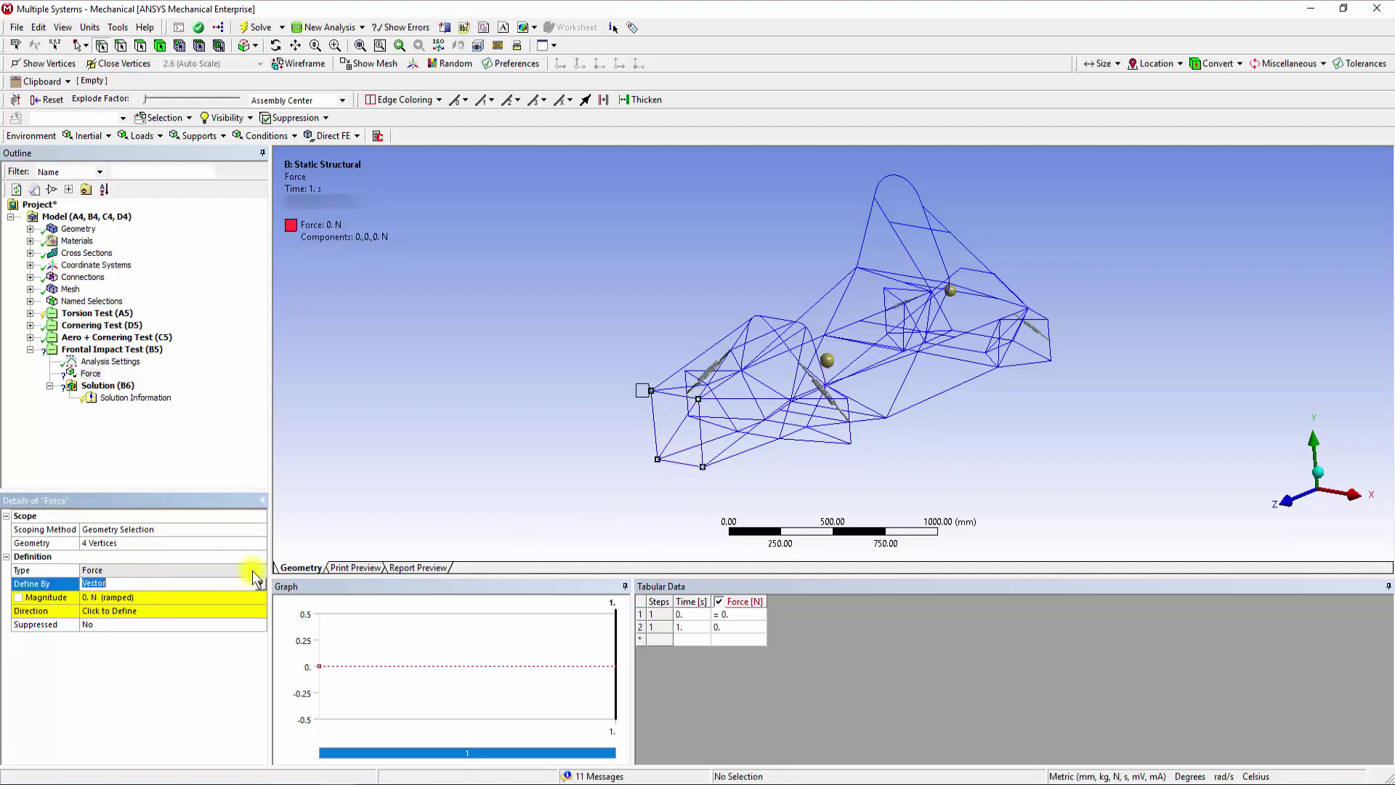
{"action": "left_click", "coordinate": [258, 583]}
{"action": "left_click", "coordinate": [189, 609]}
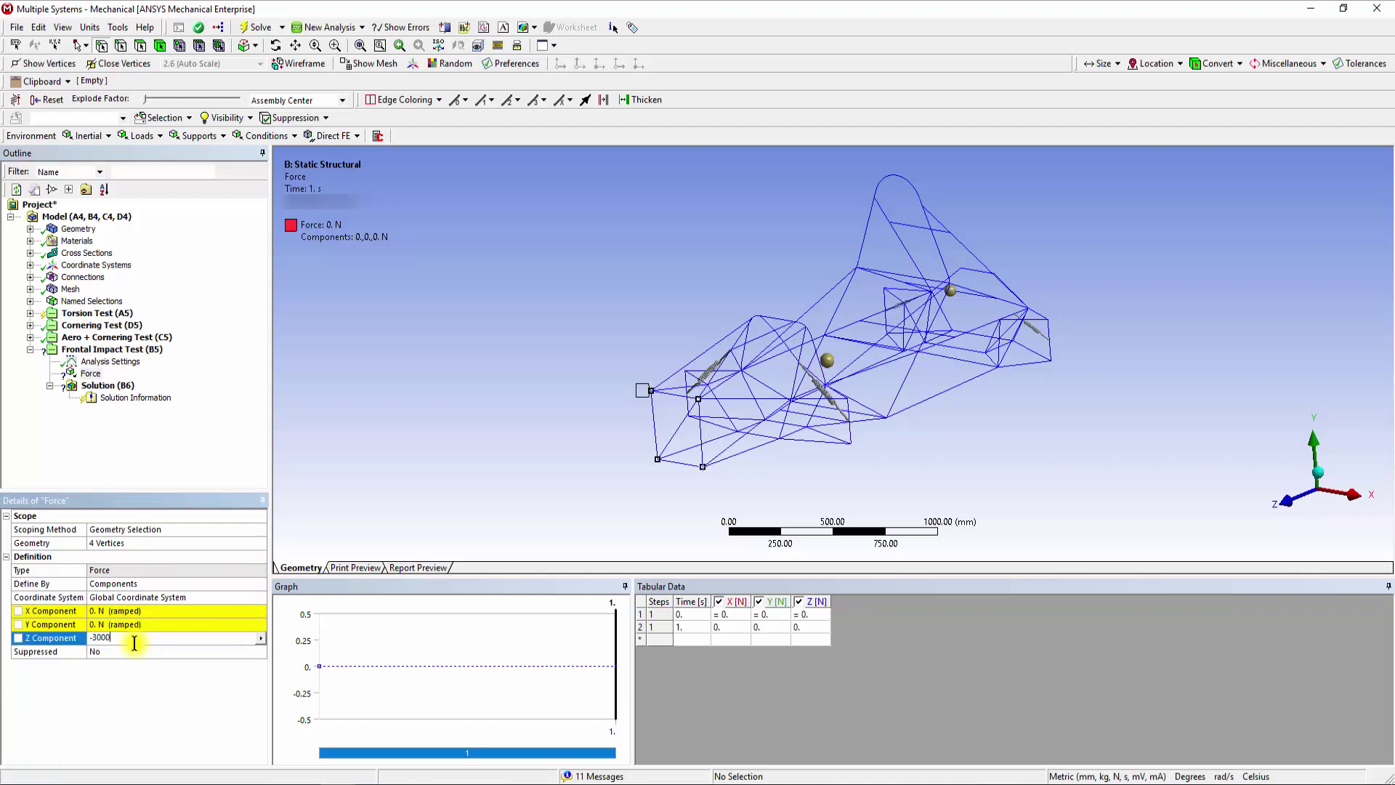
{"action": "key", "text": "Return"}
{"action": "mouse_move", "coordinate": [590, 445]}
{"action": "middle_mouse_down"}
{"action": "mouse_move", "coordinate": [697, 436]}
{"action": "mouse_move", "coordinate": [704, 399]}
{"action": "mouse_move", "coordinate": [661, 426]}
{"action": "mouse_move", "coordinate": [606, 431]}
{"action": "middle_mouse_up"}
Copy Torsion Test's Simply Supported condition into Frontal Impact Test
{"action": "scroll", "coordinate": [922, 439], "scroll_direction": "up", "scroll_amount": 3}
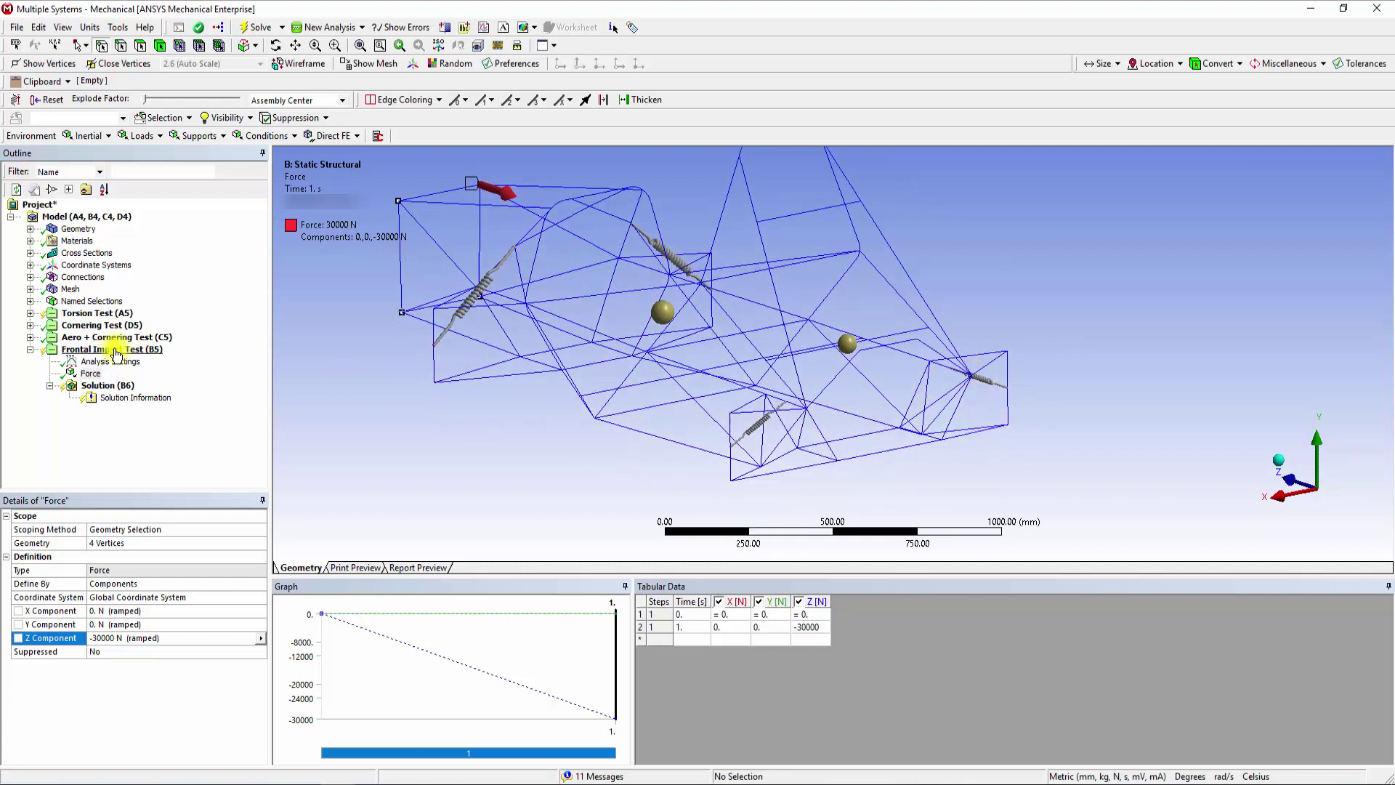
{"action": "left_click", "coordinate": [30, 313]}
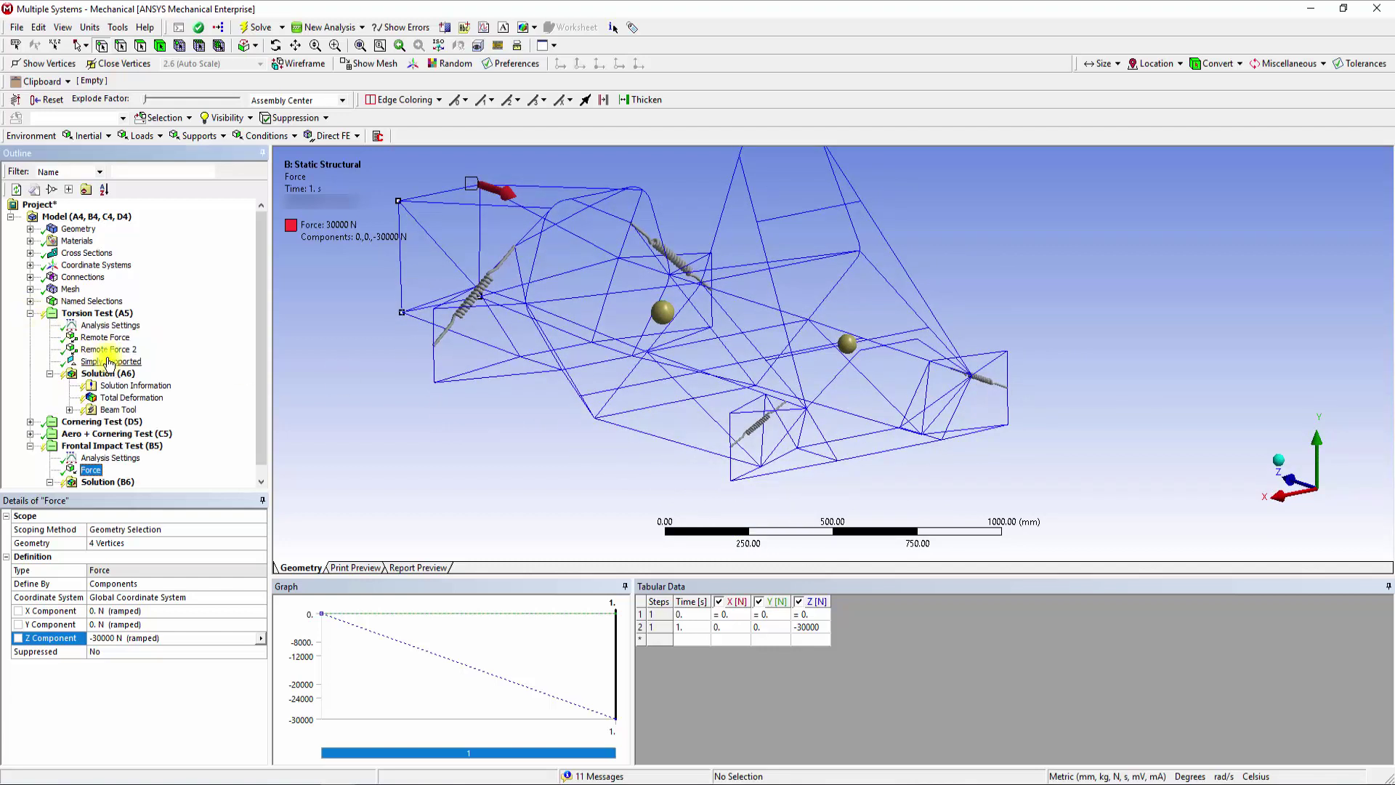
{"action": "left_click_drag", "start_coordinate": [108, 363], "coordinate": [117, 433]}
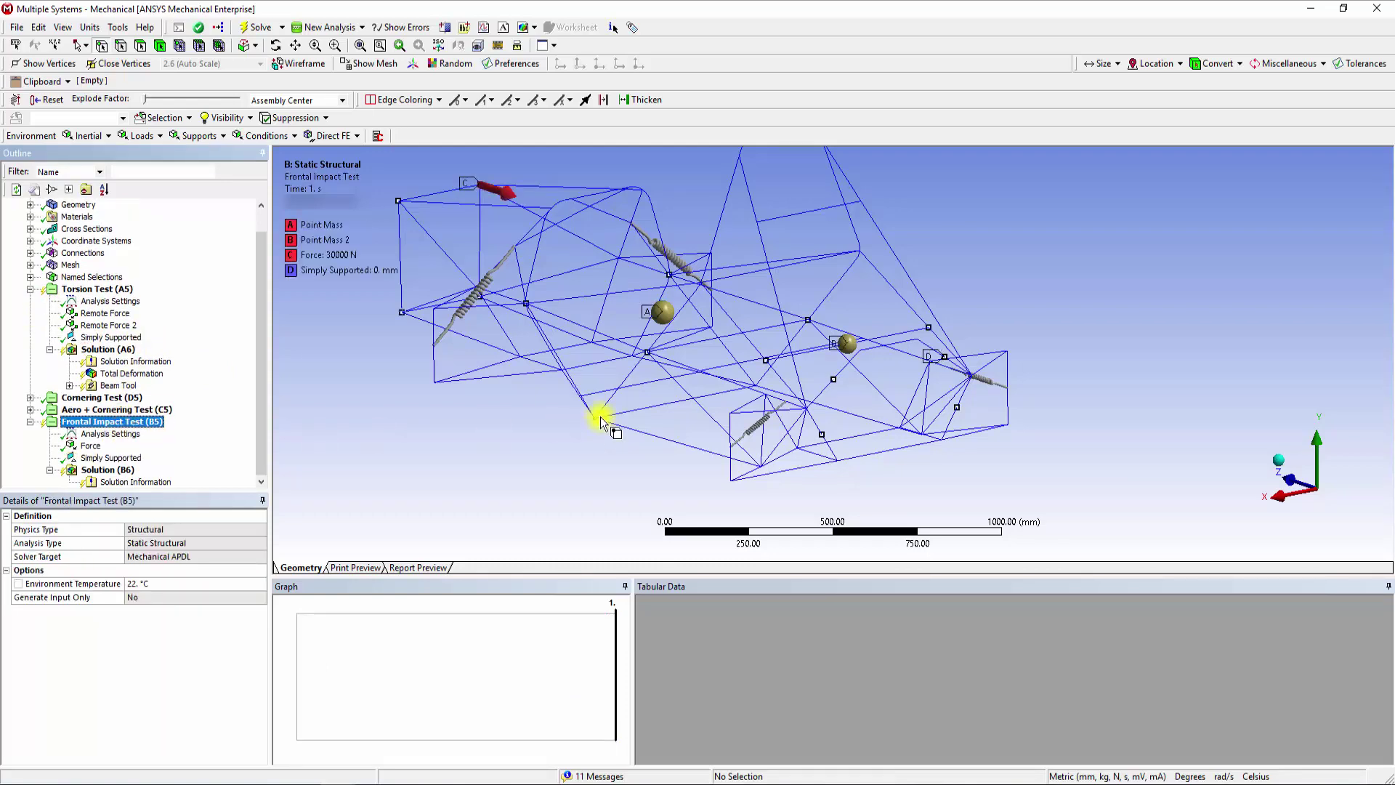
{"action": "left_click_drag", "start_coordinate": [601, 422], "coordinate": [59, 309]}
{"action": "left_click", "coordinate": [30, 289]}
{"action": "middle_click_drag", "start_coordinate": [658, 433], "coordinate": [881, 439]}
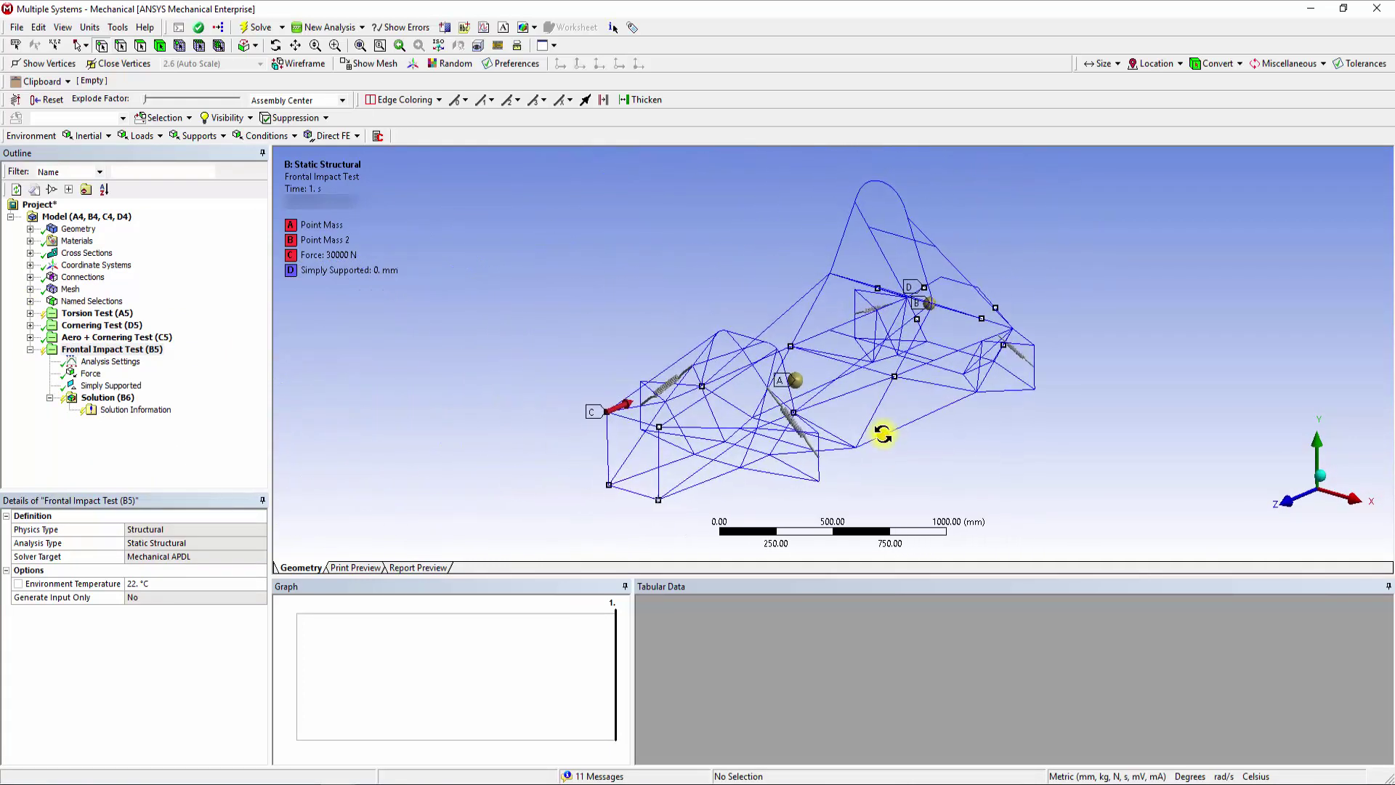
Insert Total Deformation and Beam Tool results under the Frontal Impact solution and solve
{"action": "left_click", "coordinate": [111, 386]}
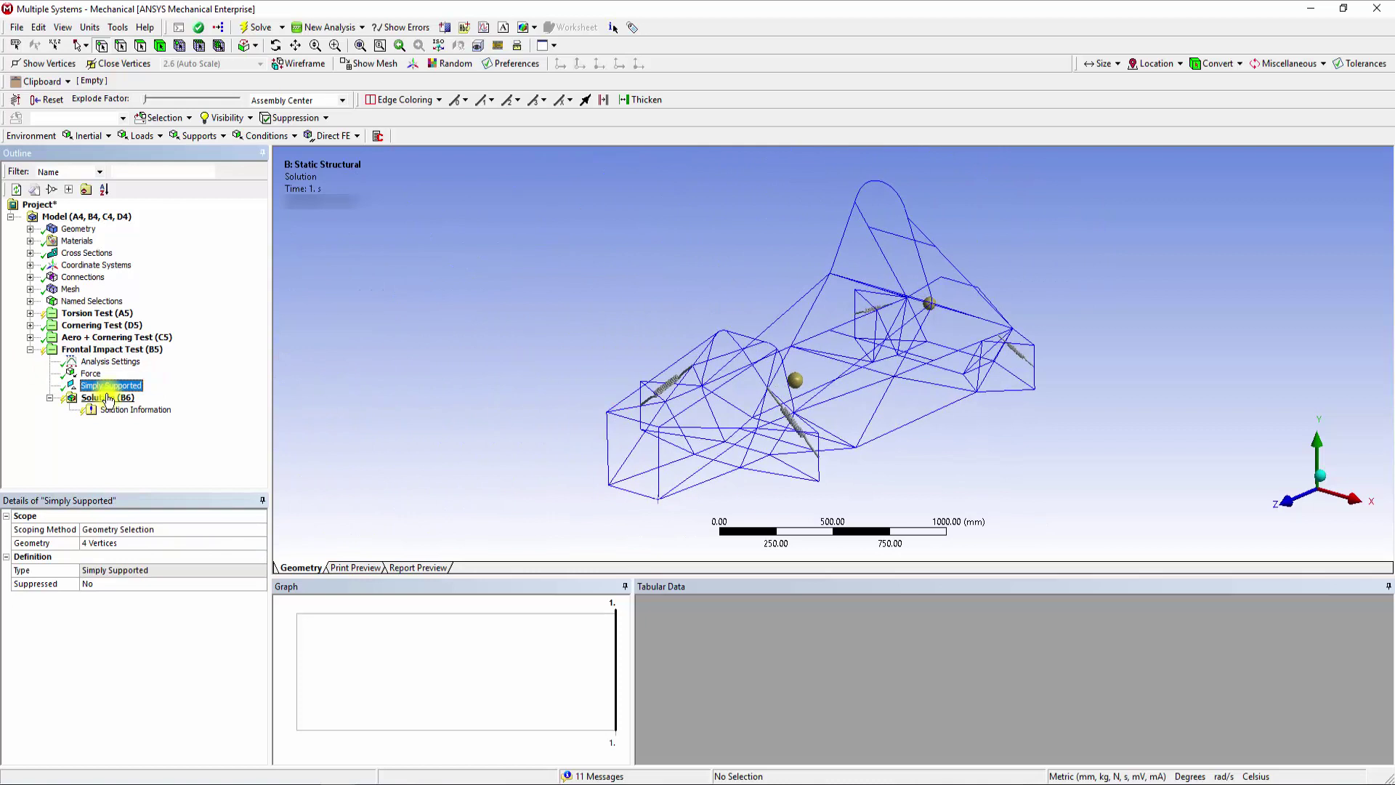
{"action": "right_click", "coordinate": [107, 399]}
{"action": "mouse_move", "coordinate": [189, 402]}
{"action": "mouse_move", "coordinate": [308, 402]}
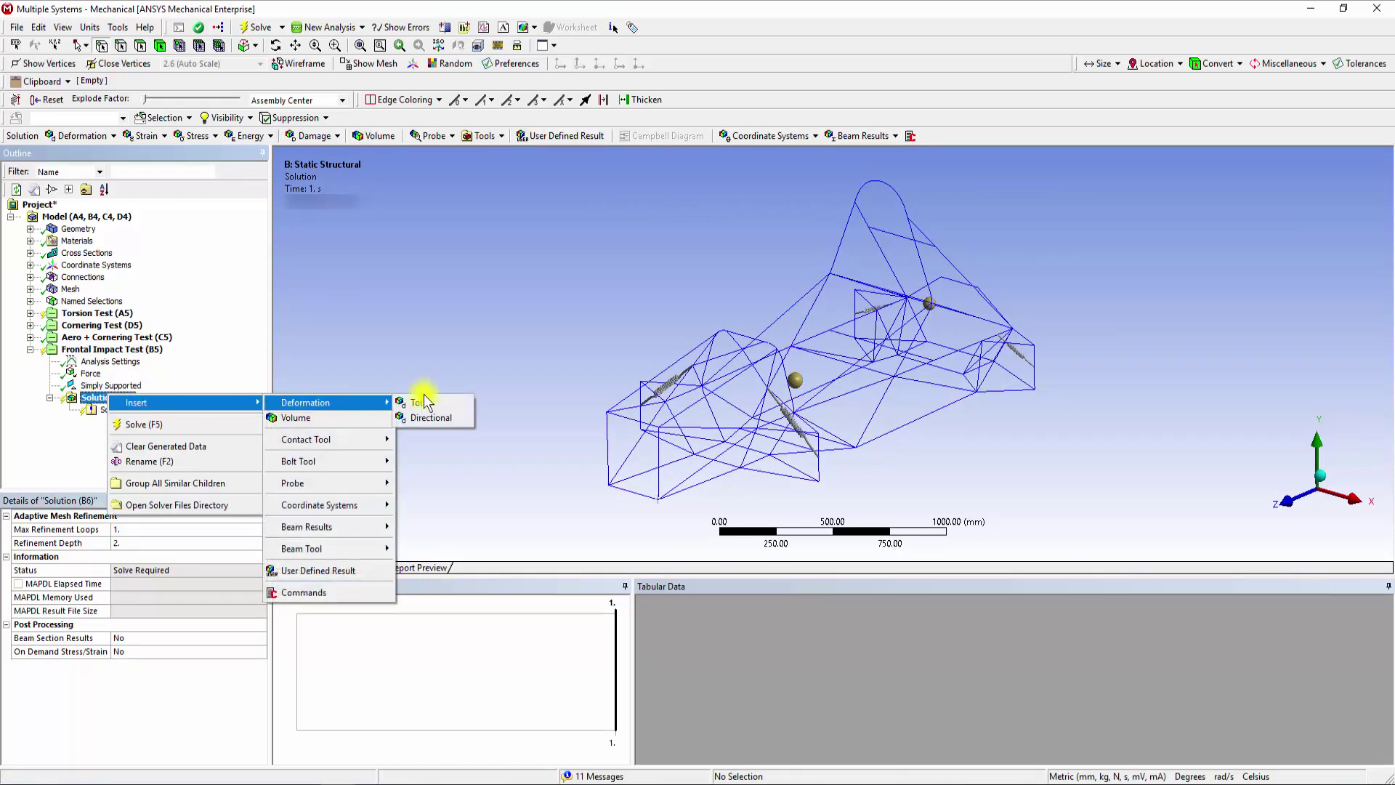
{"action": "left_click", "coordinate": [438, 400]}
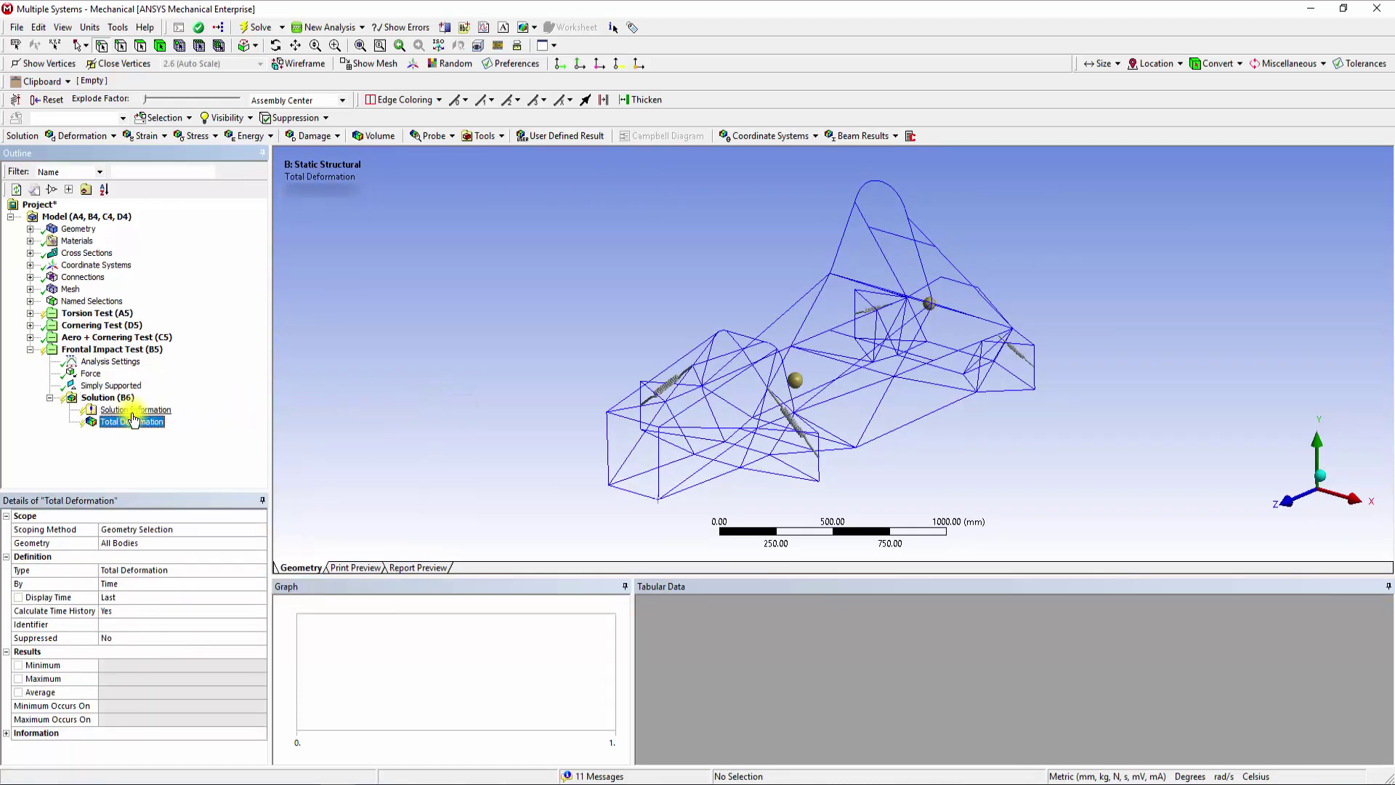
{"action": "right_click", "coordinate": [108, 398]}
{"action": "mouse_move", "coordinate": [193, 408]}
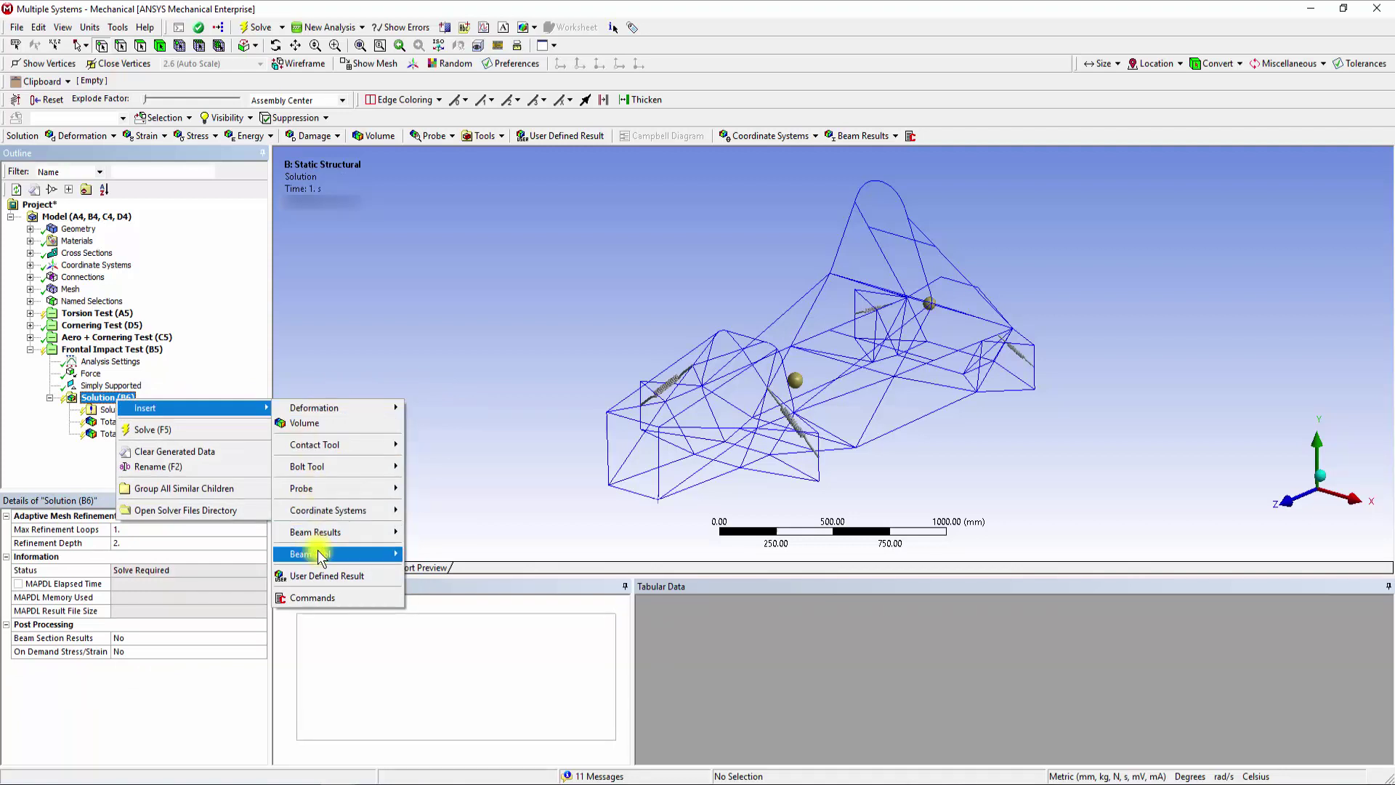
{"action": "mouse_move", "coordinate": [320, 555]}
{"action": "left_click", "coordinate": [440, 554]}
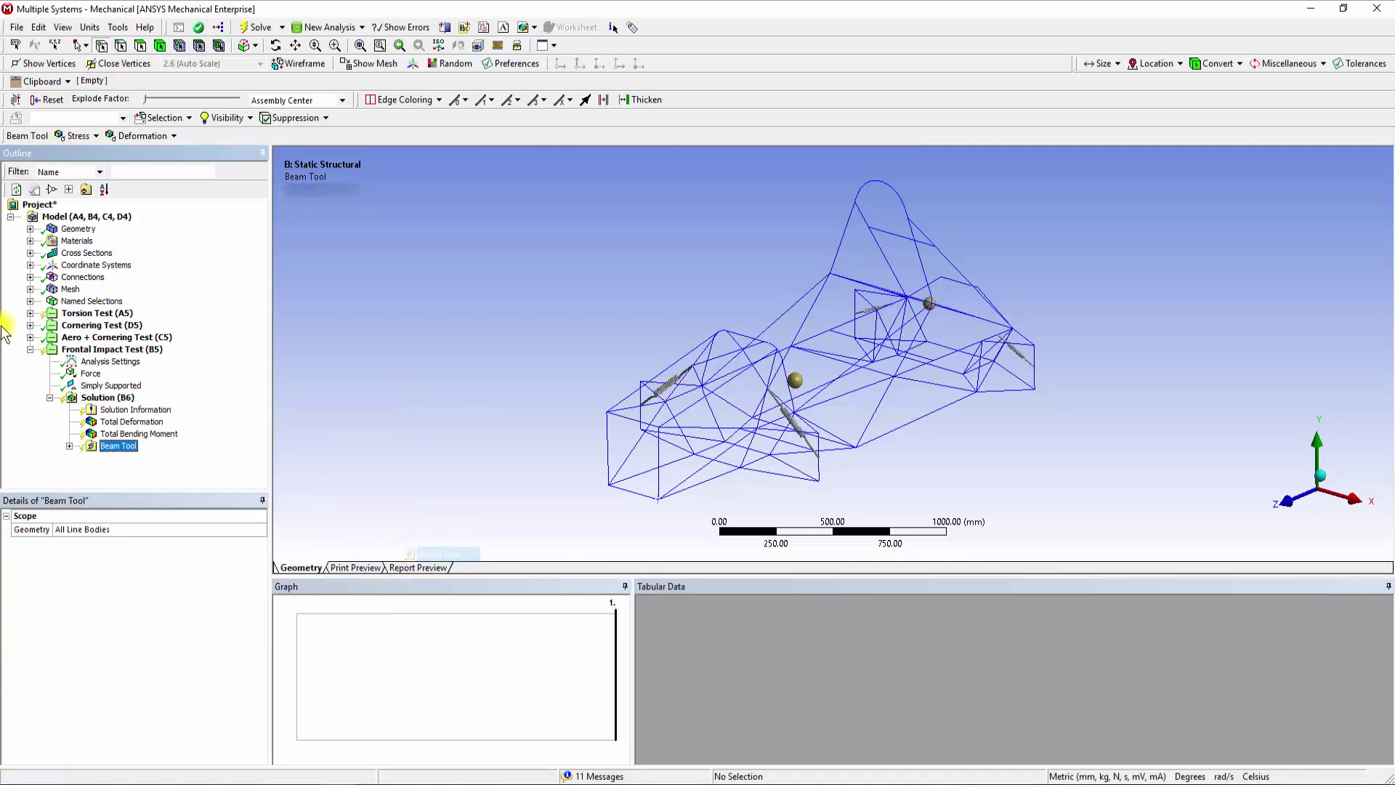
{"action": "right_click", "coordinate": [107, 399]}
{"action": "left_click", "coordinate": [134, 425]}
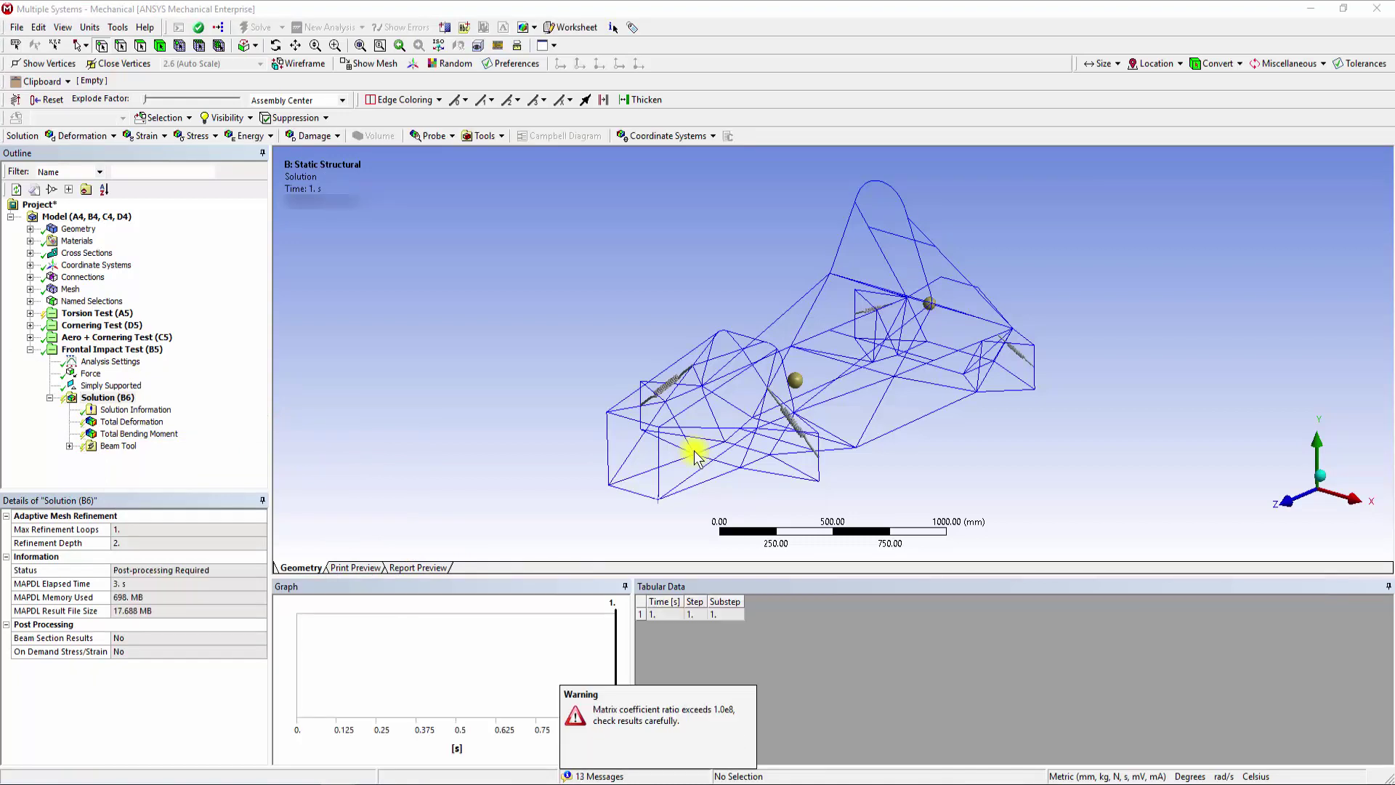
Animate the 10.52 mm Total Deformation, then show Maximum Combined Stress up to 315.34 MPa
{"action": "left_click", "coordinate": [132, 422]}
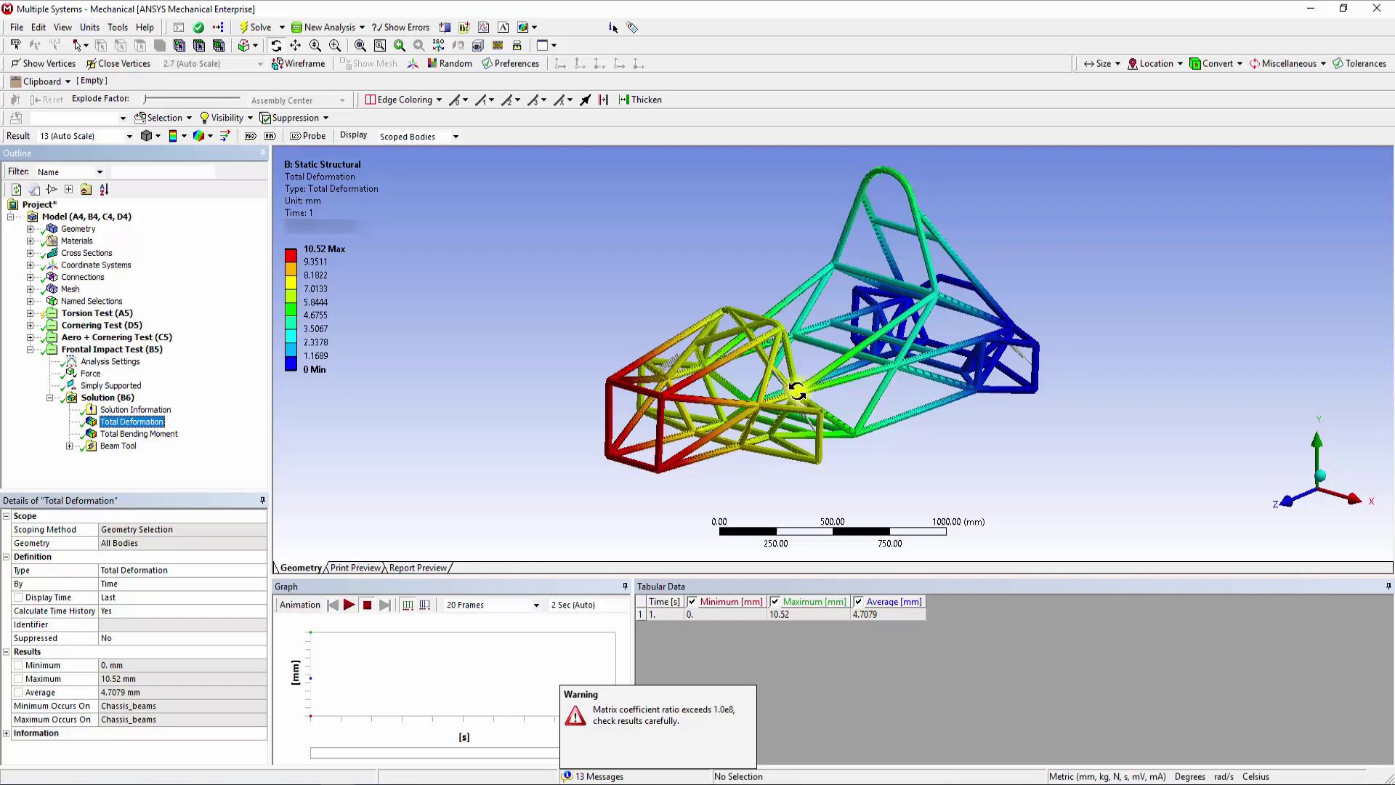
{"action": "left_click", "coordinate": [349, 605]}
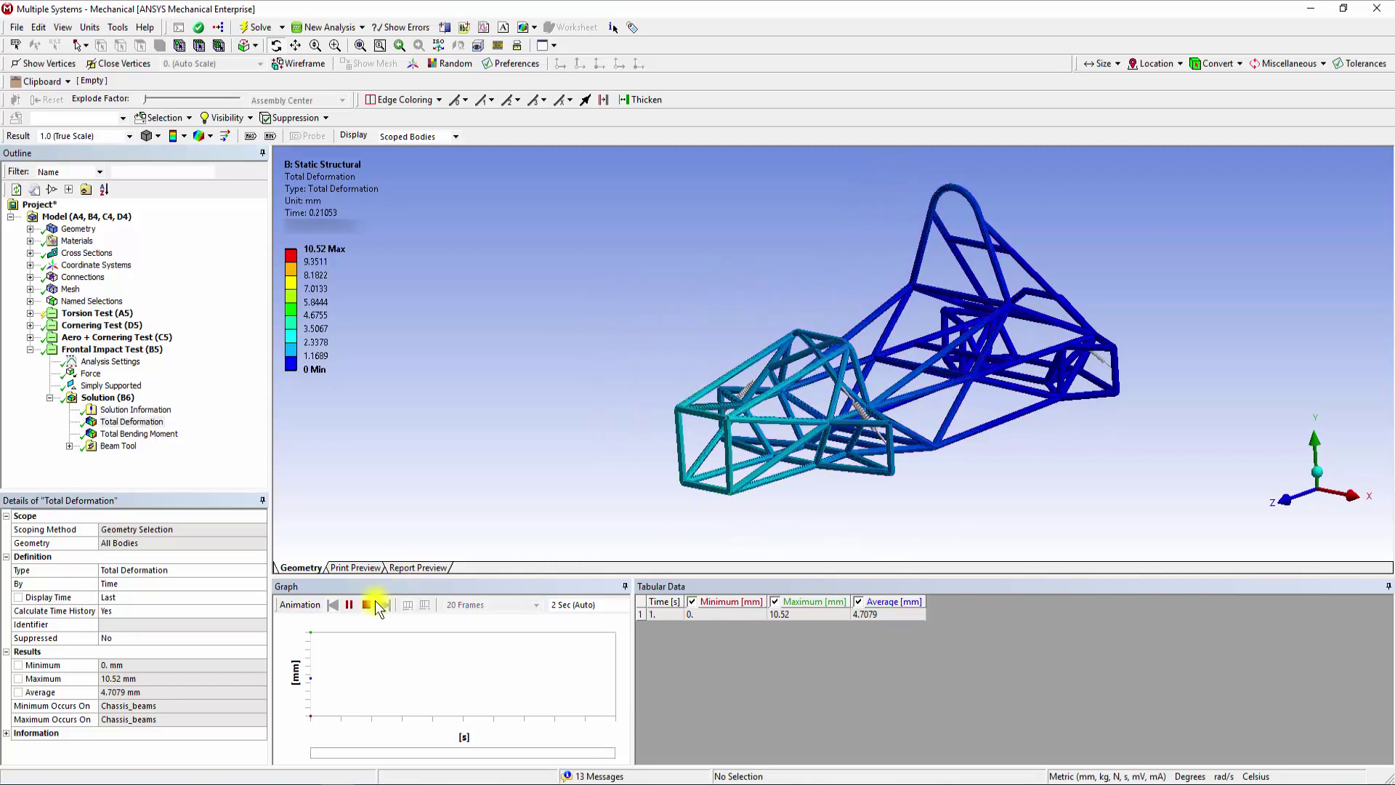
{"action": "left_click", "coordinate": [70, 446]}
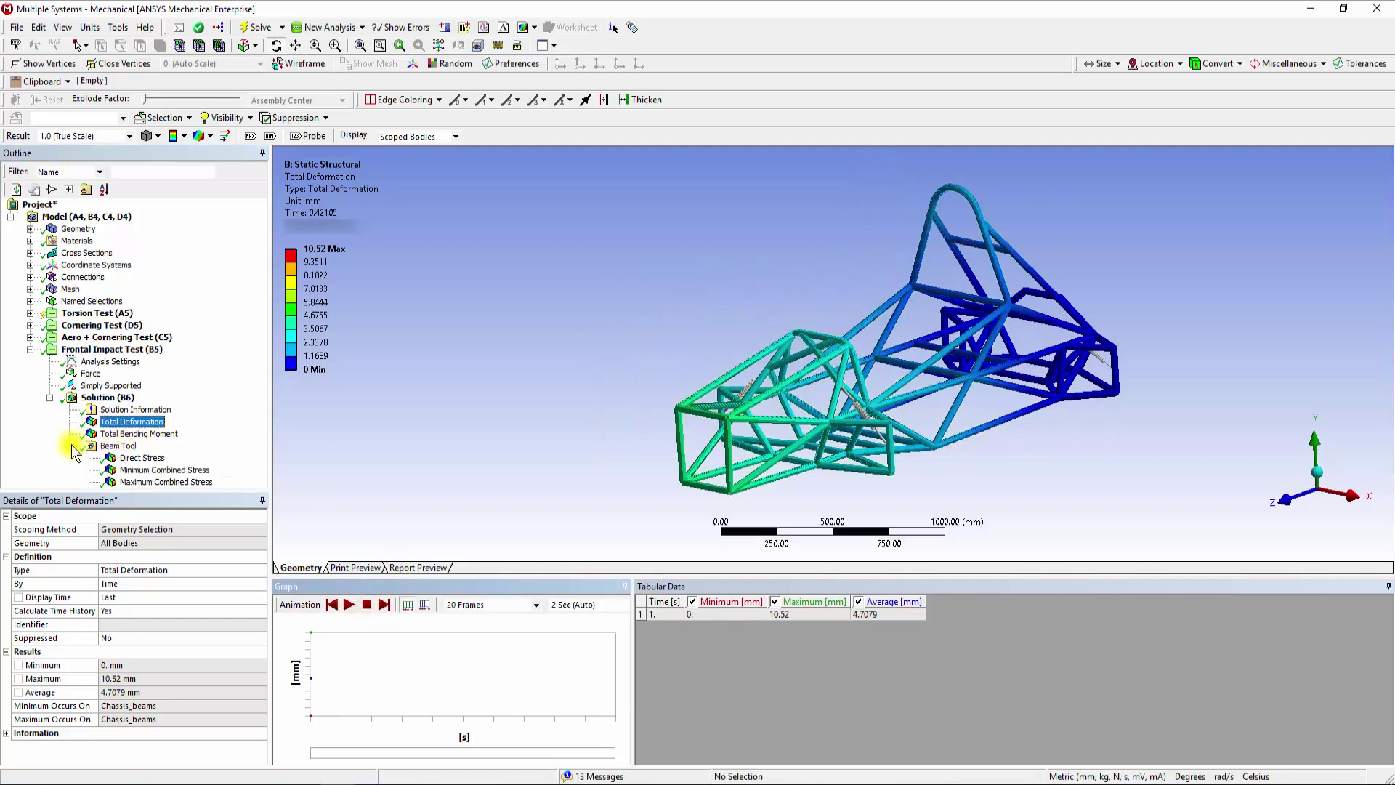
{"action": "left_click", "coordinate": [145, 482]}
Animate the frontal impact Maximum Combined Stress contour (peak 315.34 MPa), pausing at time 0.78947
{"action": "middle_click_drag", "start_coordinate": [870, 478], "coordinate": [828, 483]}
{"action": "scroll", "coordinate": [903, 407], "scroll_direction": "up", "scroll_amount": 3}
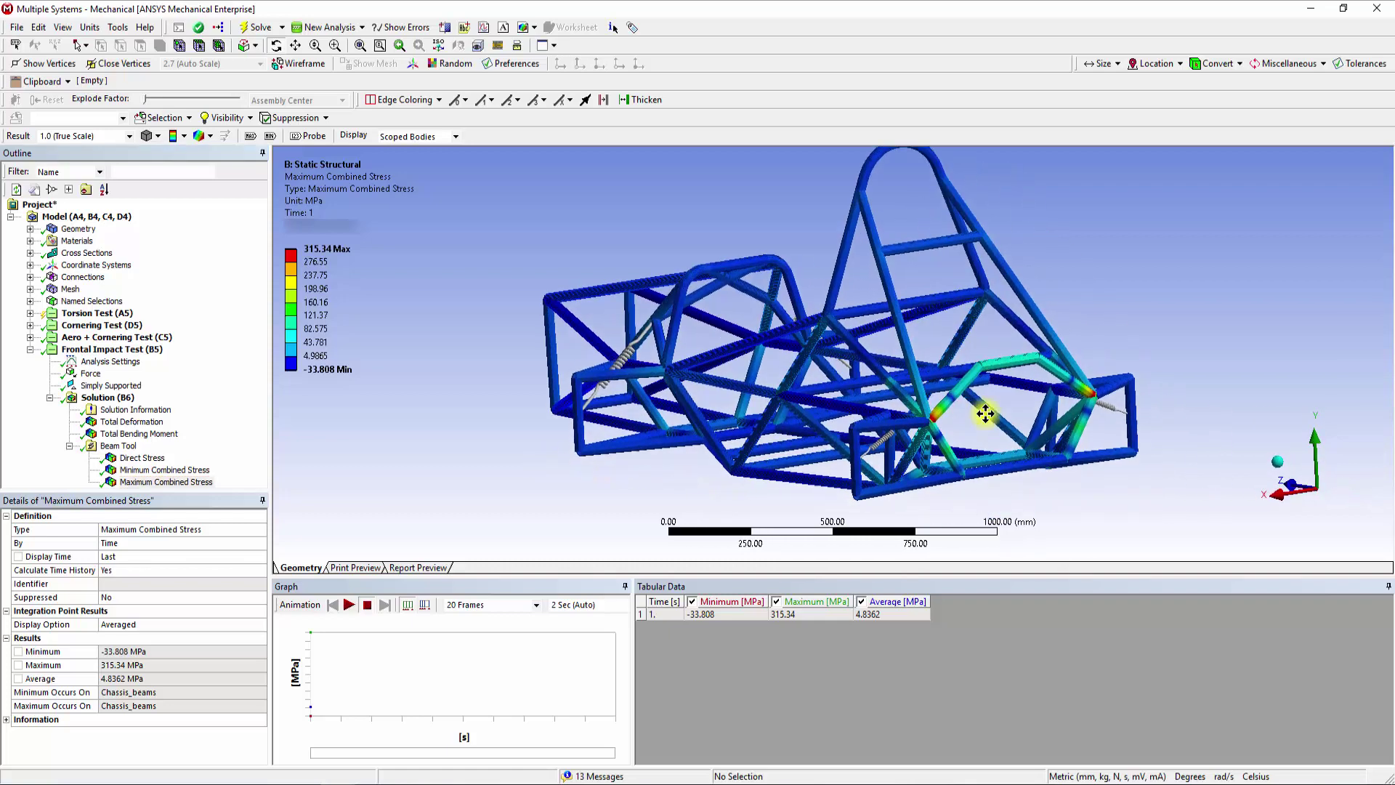
{"action": "left_click", "coordinate": [349, 604]}
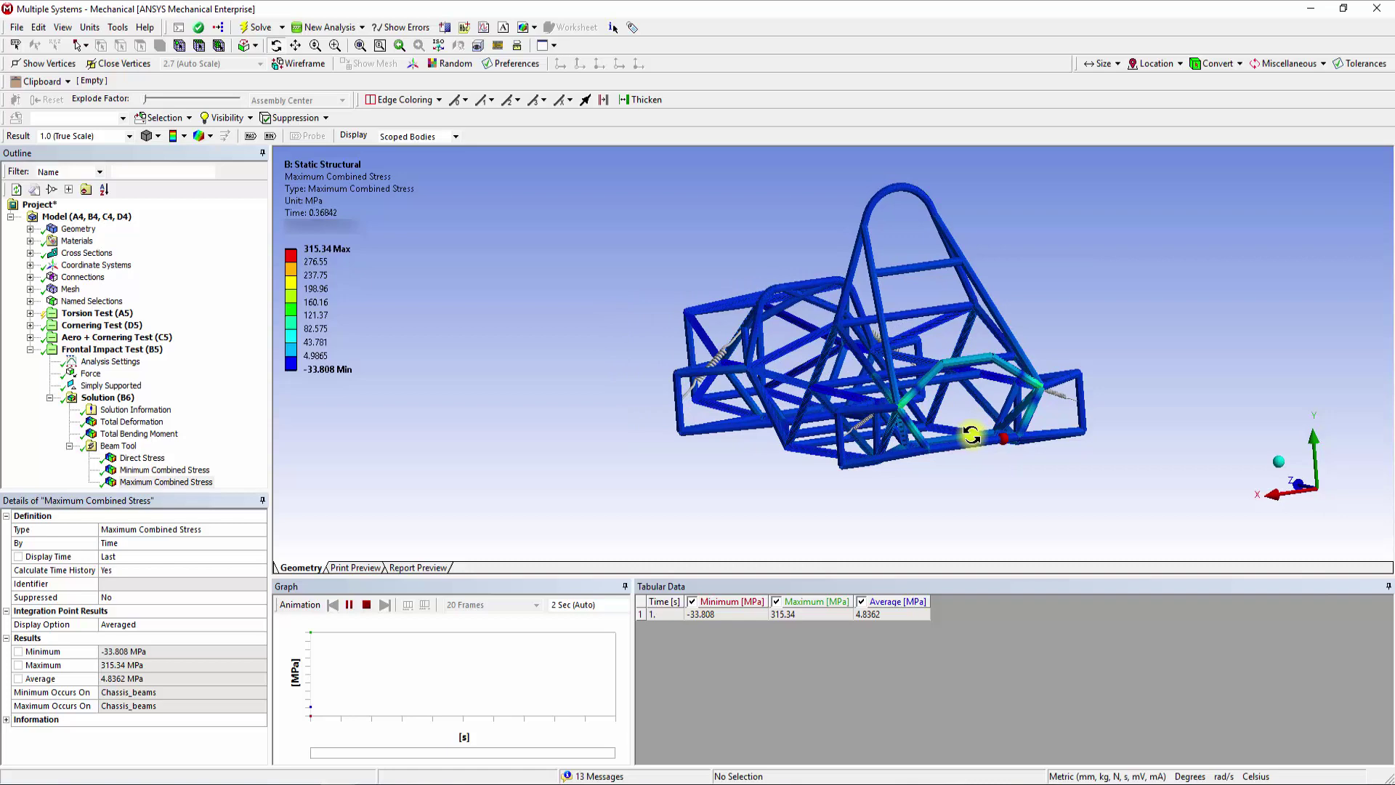
{"action": "left_click_drag", "start_coordinate": [978, 435], "coordinate": [921, 454]}
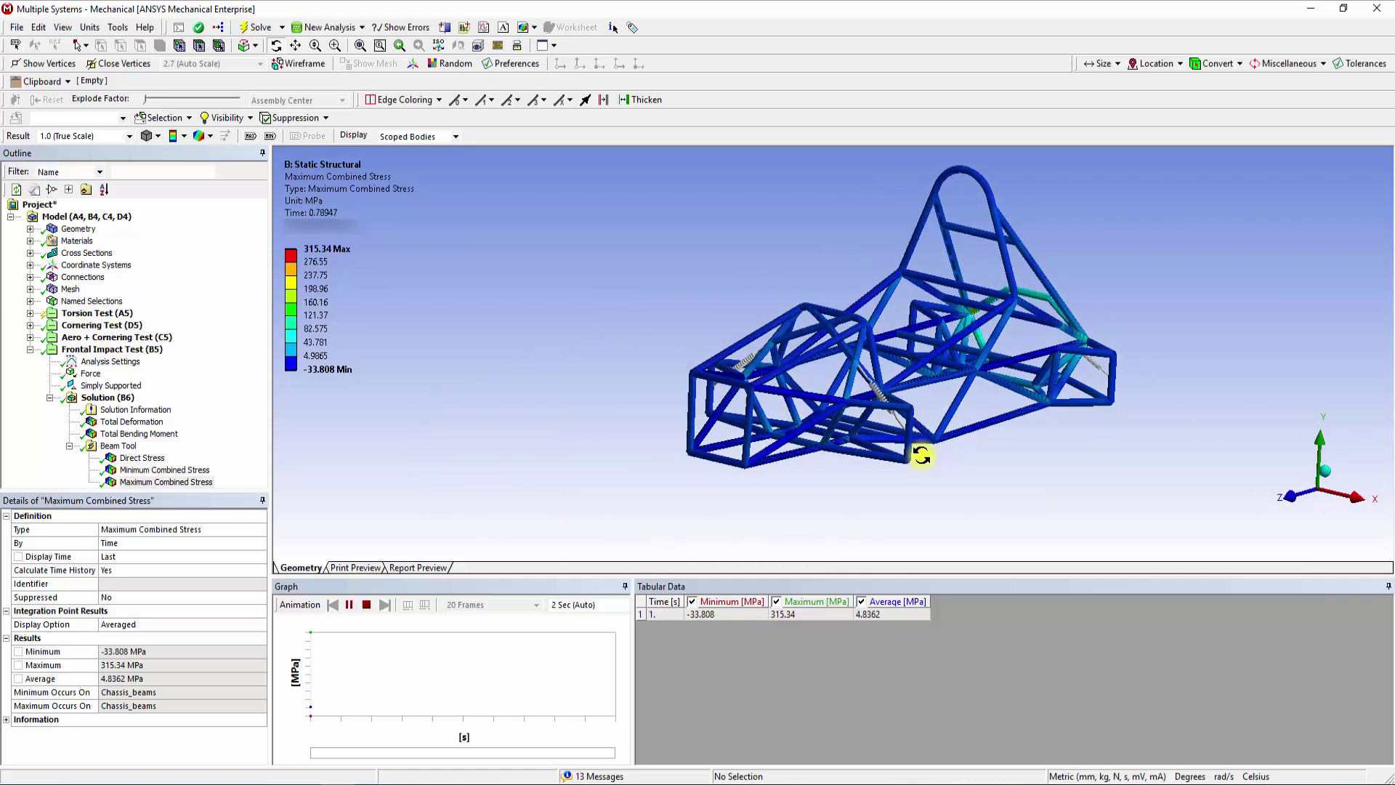
{"action": "left_click", "coordinate": [349, 605]}
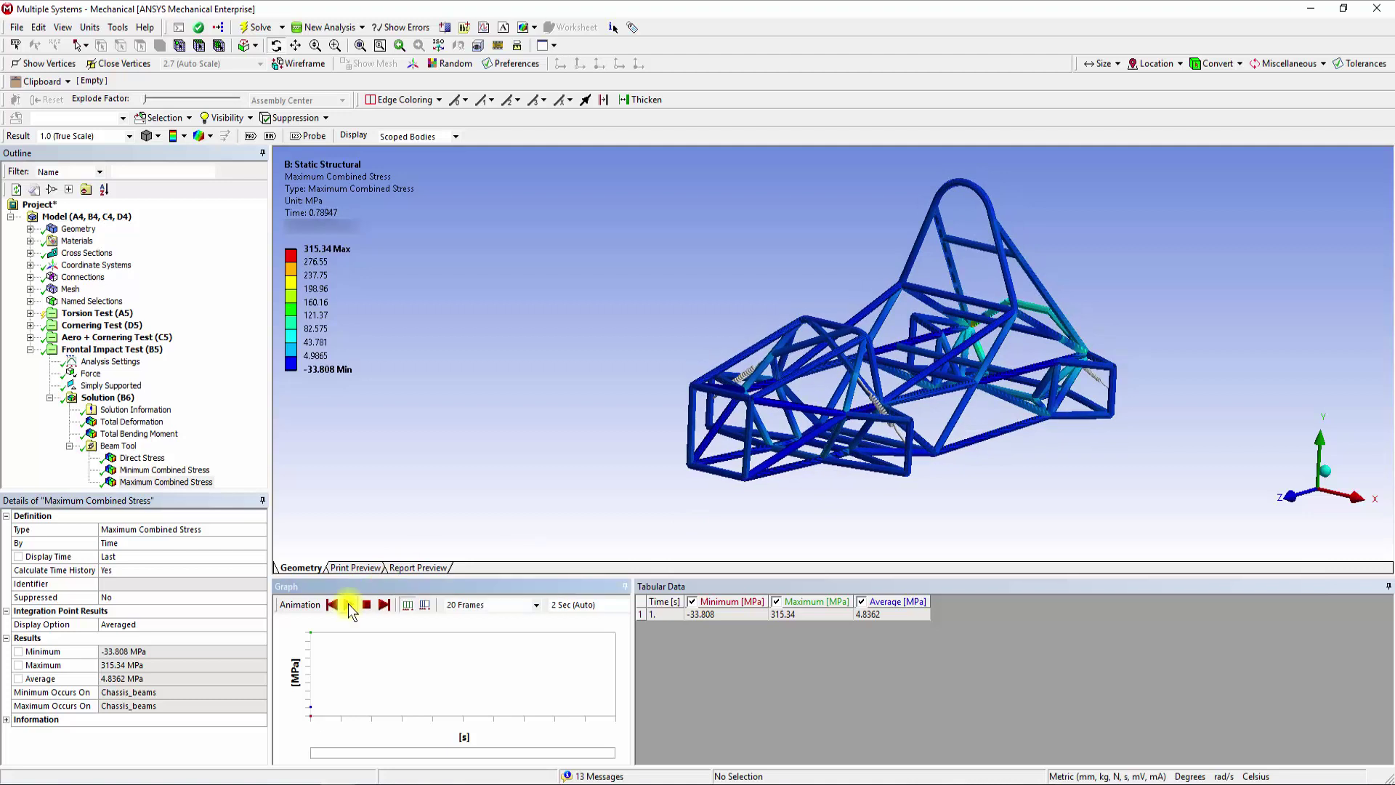